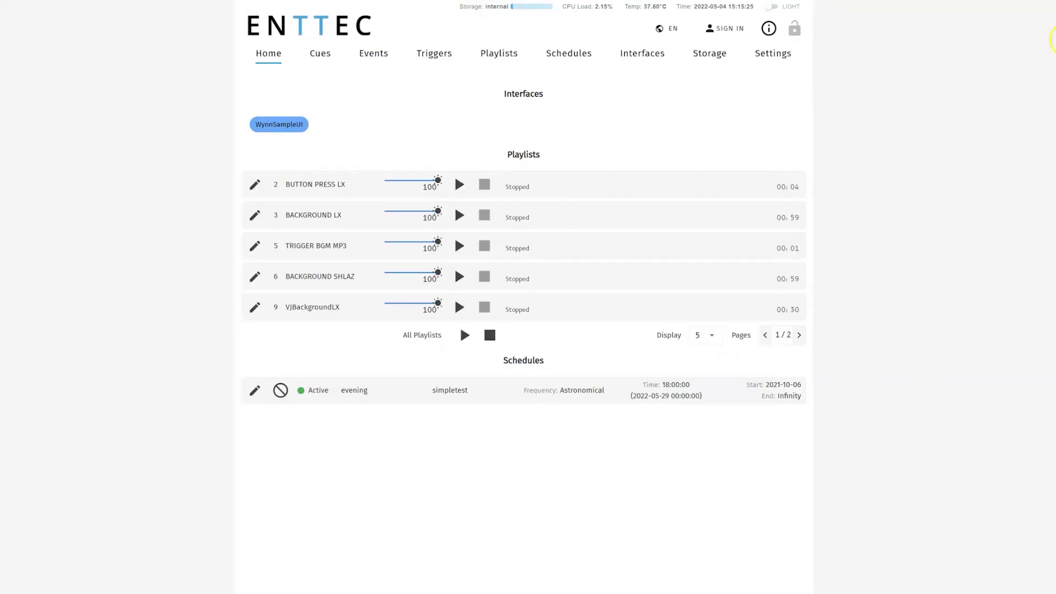
- Switch back to the light theme and try Chinese (CN) in the language menu
{"action": "left_click", "coordinate": [772, 7]}
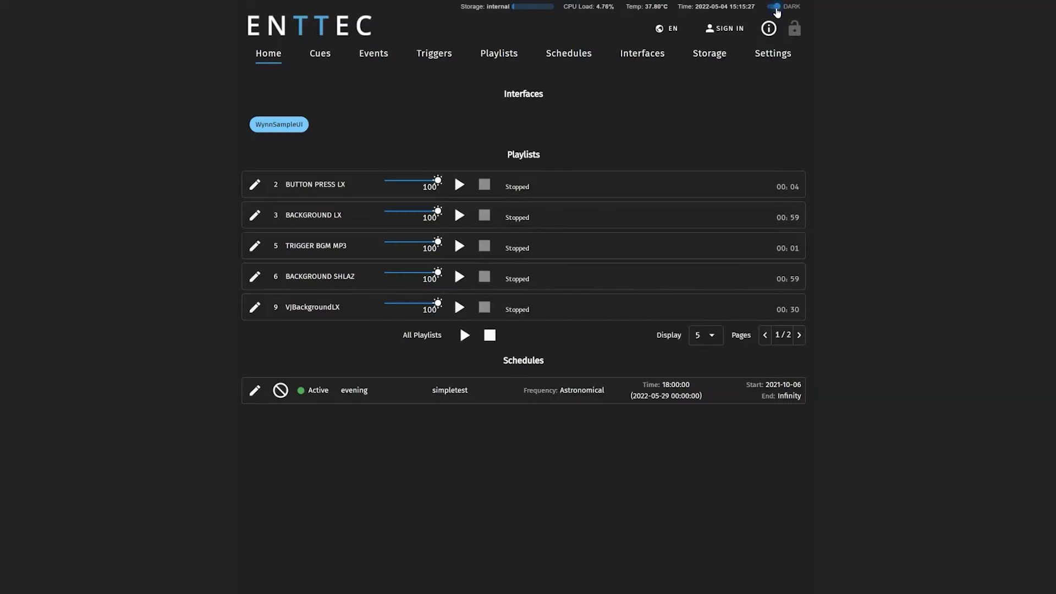
{"action": "left_click", "coordinate": [772, 6]}
{"action": "left_click", "coordinate": [665, 32]}
{"action": "left_click", "coordinate": [667, 46]}
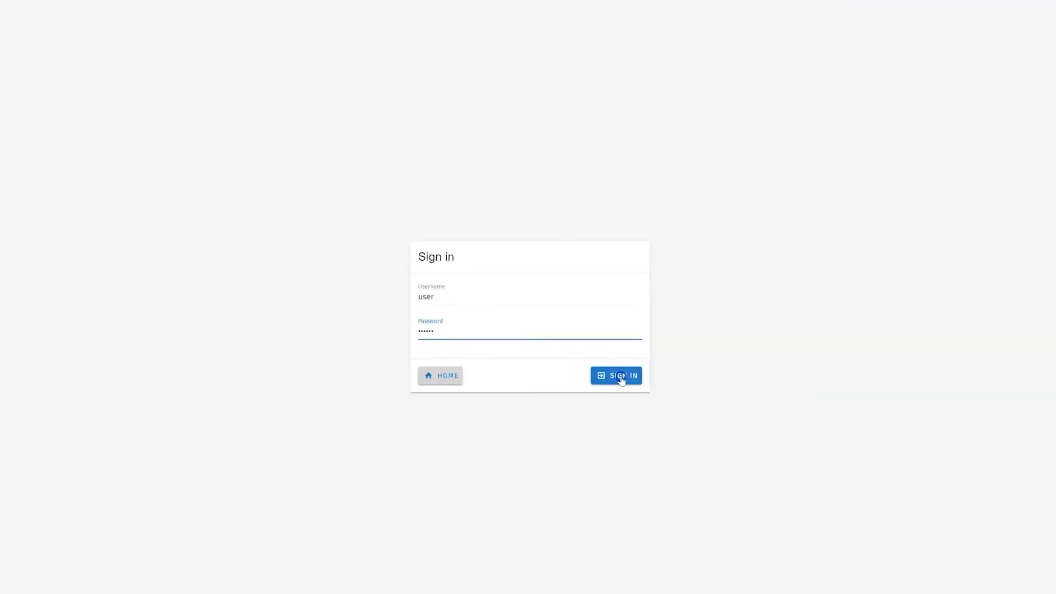
- Sign in, view an output's live DMX values, then sign out via the USER menu
{"action": "left_click", "coordinate": [621, 376]}
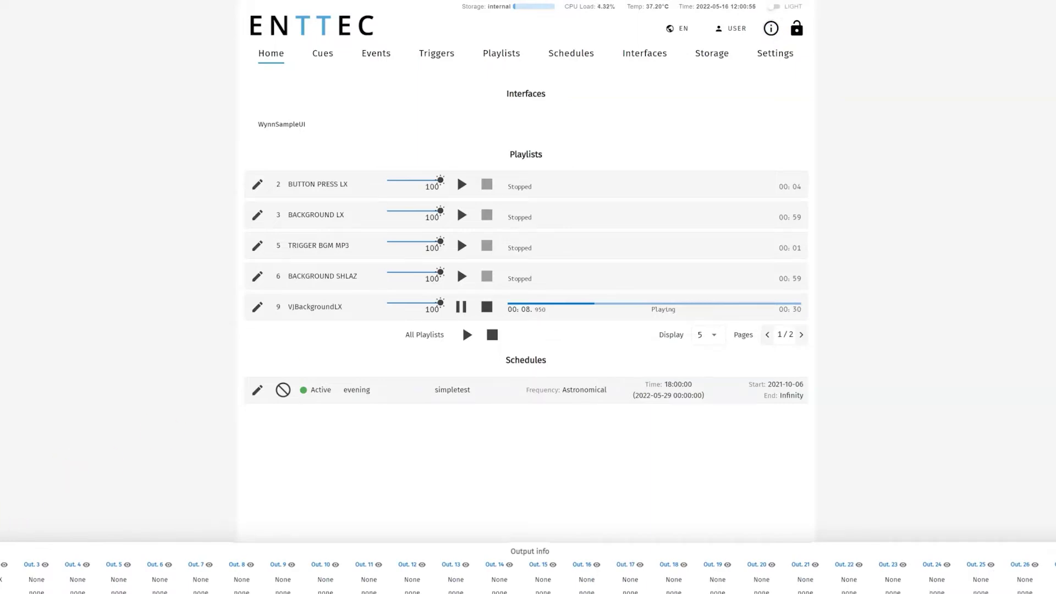
{"action": "left_click", "coordinate": [45, 564]}
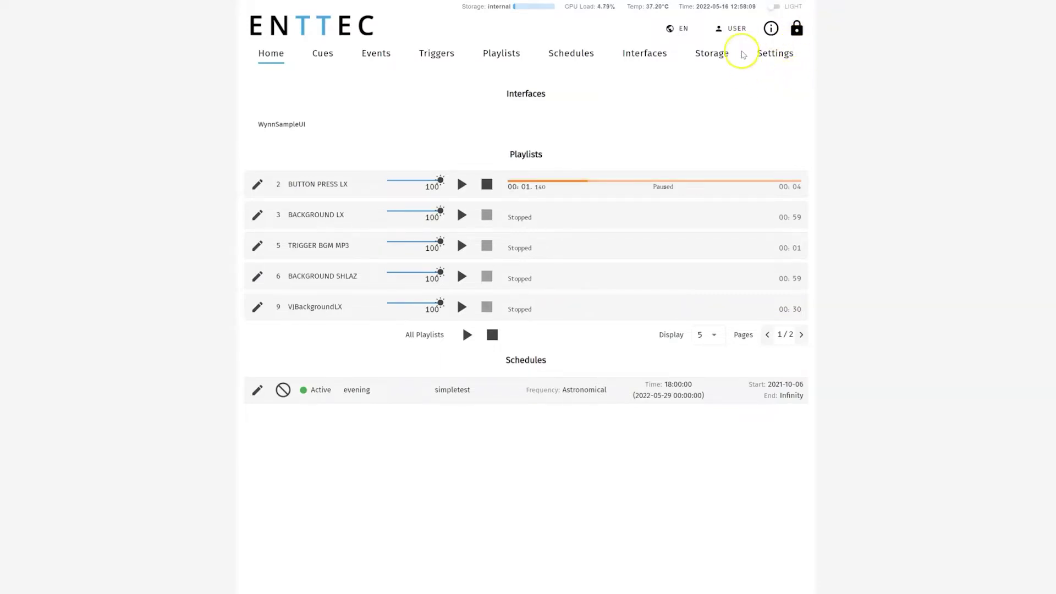
{"action": "left_click", "coordinate": [732, 28]}
{"action": "left_click", "coordinate": [734, 49]}
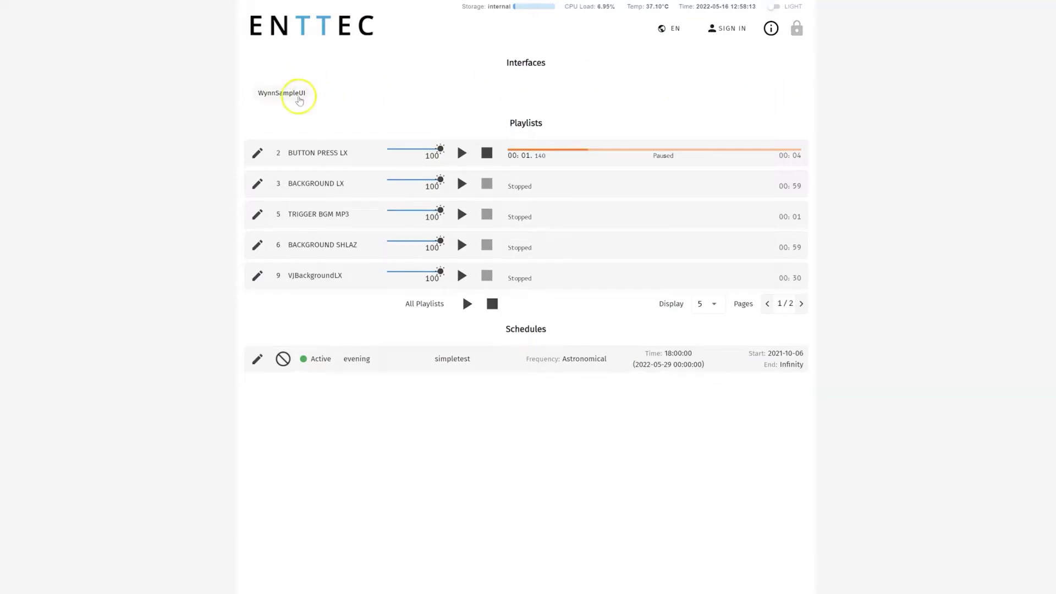
- Resume then stop BUTTON PRESS LX, and play then pause BACKGROUND LX
{"action": "left_click", "coordinate": [462, 153]}
{"action": "left_click", "coordinate": [487, 153]}
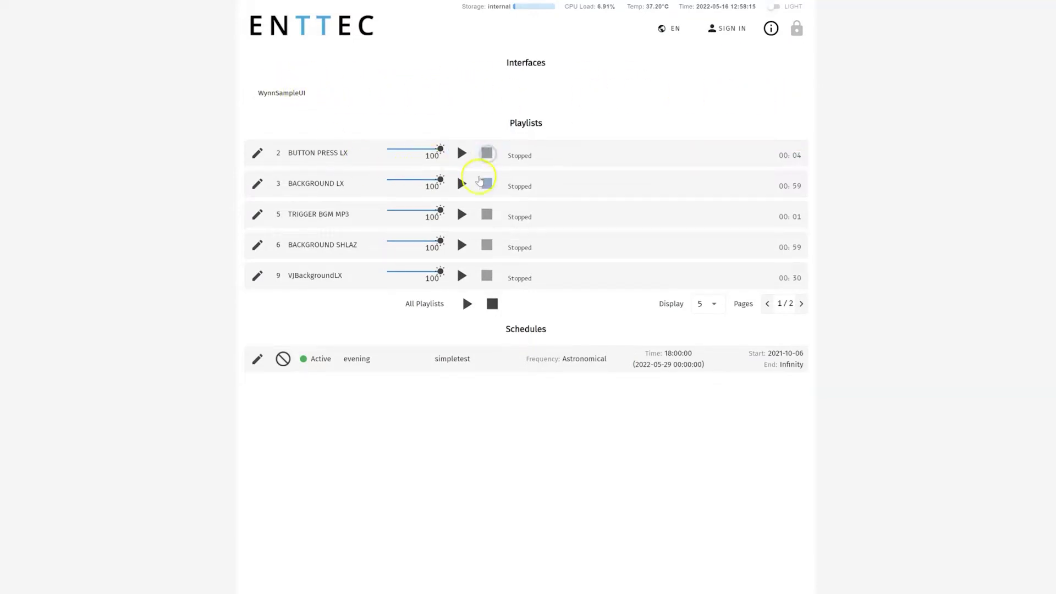
{"action": "left_click", "coordinate": [462, 183]}
{"action": "left_click", "coordinate": [462, 183]}
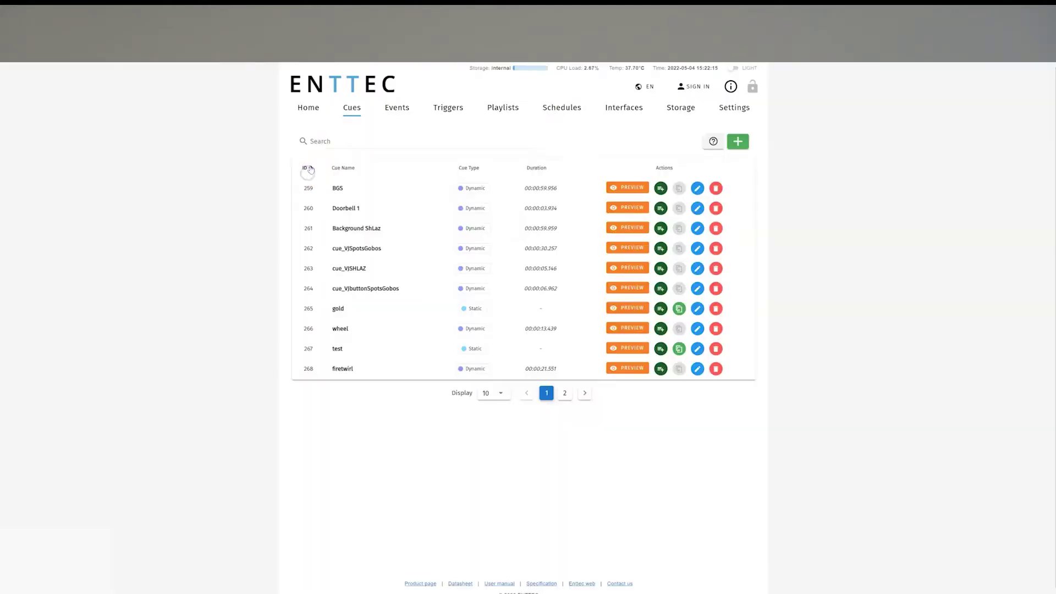
- Sort the cue list by ID, Cue Name, Cue Type and finally Duration
{"action": "left_click", "coordinate": [310, 169]}
{"action": "left_click", "coordinate": [350, 167]}
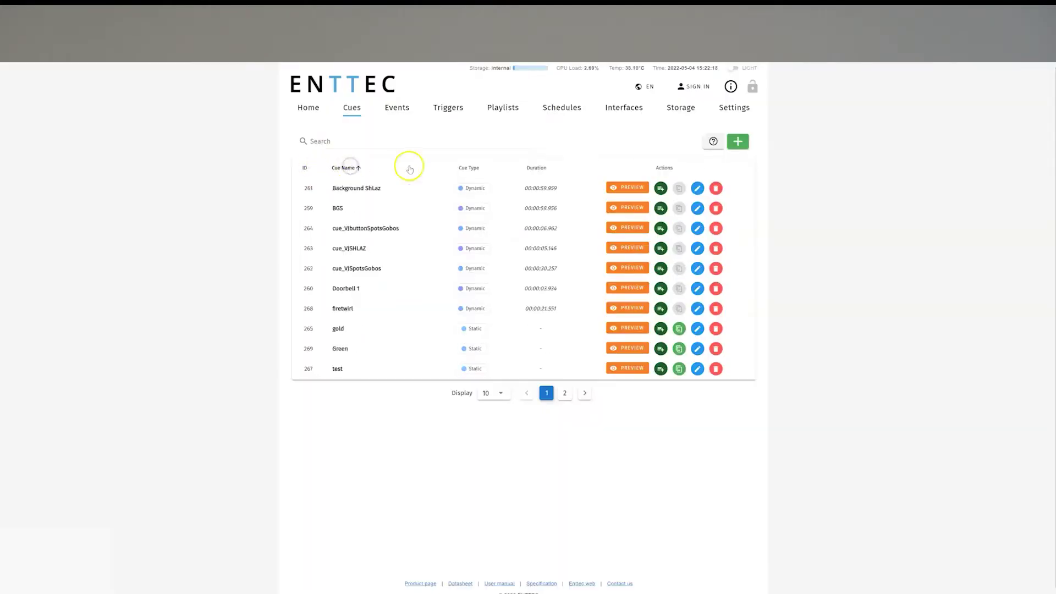
{"action": "left_click", "coordinate": [461, 169]}
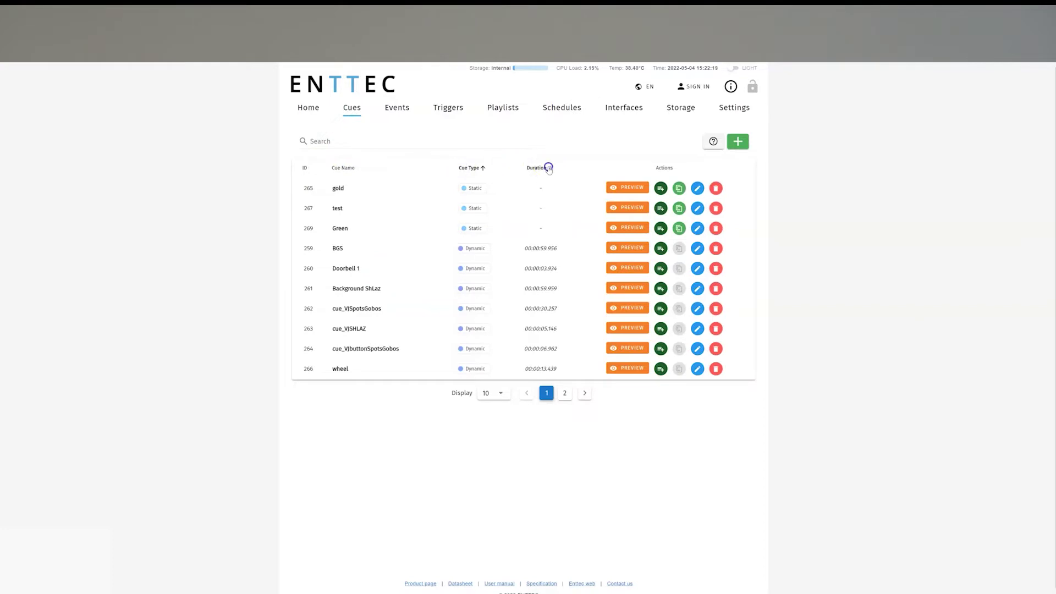
{"action": "left_click", "coordinate": [548, 167]}
- Search the cues for 'Gol', clear the search, and bring up the new cue types
{"action": "left_click", "coordinate": [396, 137]}
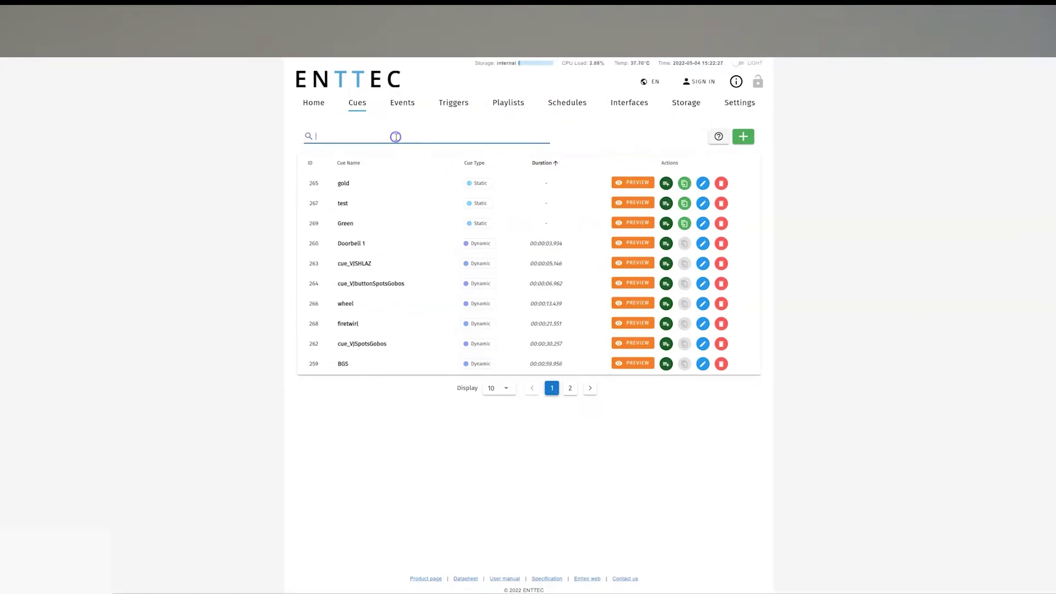
{"action": "type", "text": "Gold"}
{"action": "left_click", "coordinate": [549, 136]}
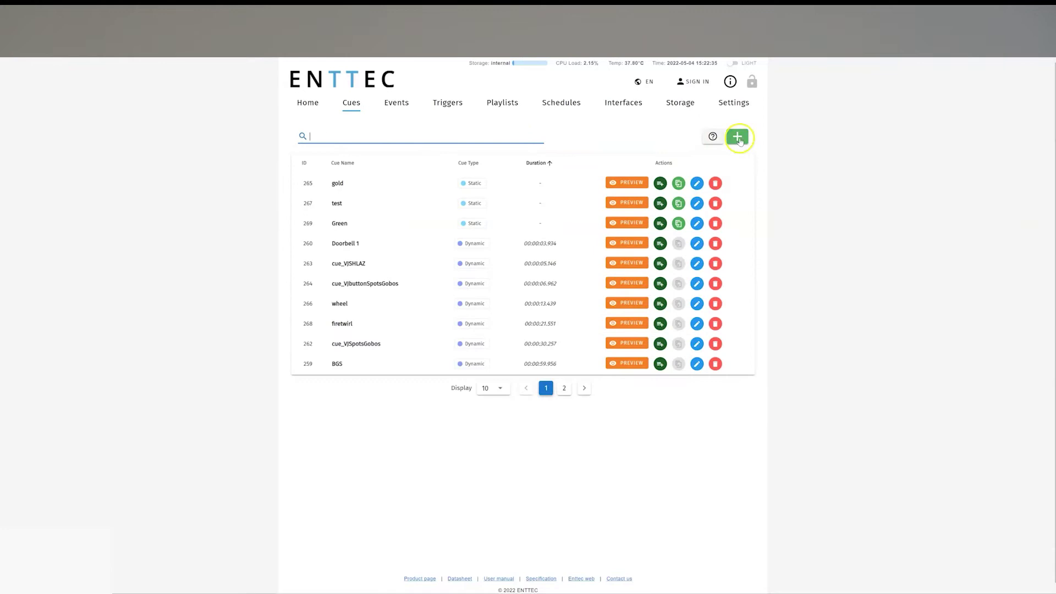
{"action": "left_click", "coordinate": [740, 138]}
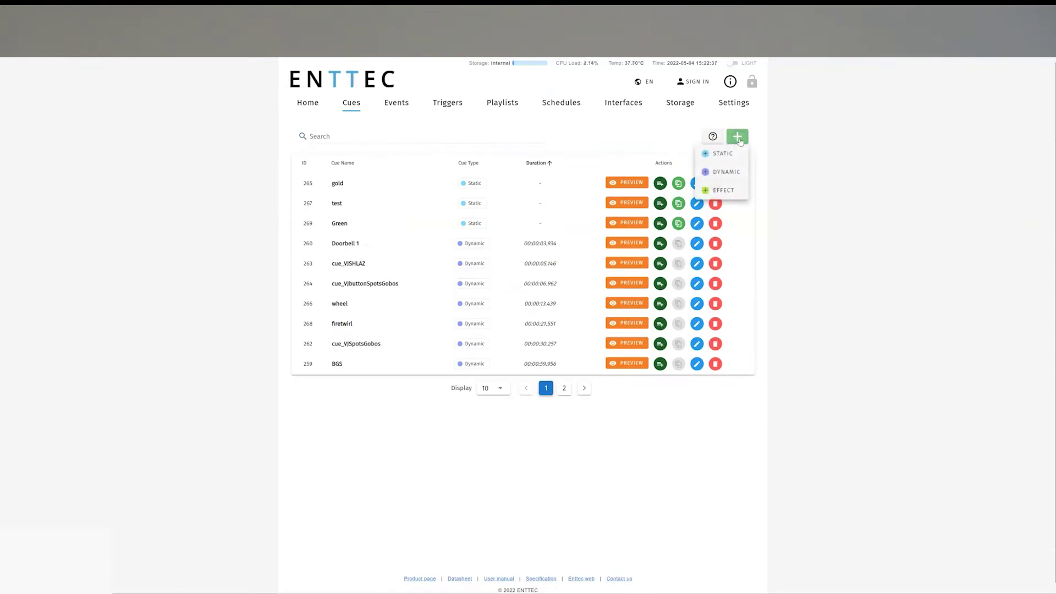
- Draft a dynamic cue 'Rainbow' capturing from ARTNET with a Manually recording trigger
{"action": "left_click", "coordinate": [728, 172]}
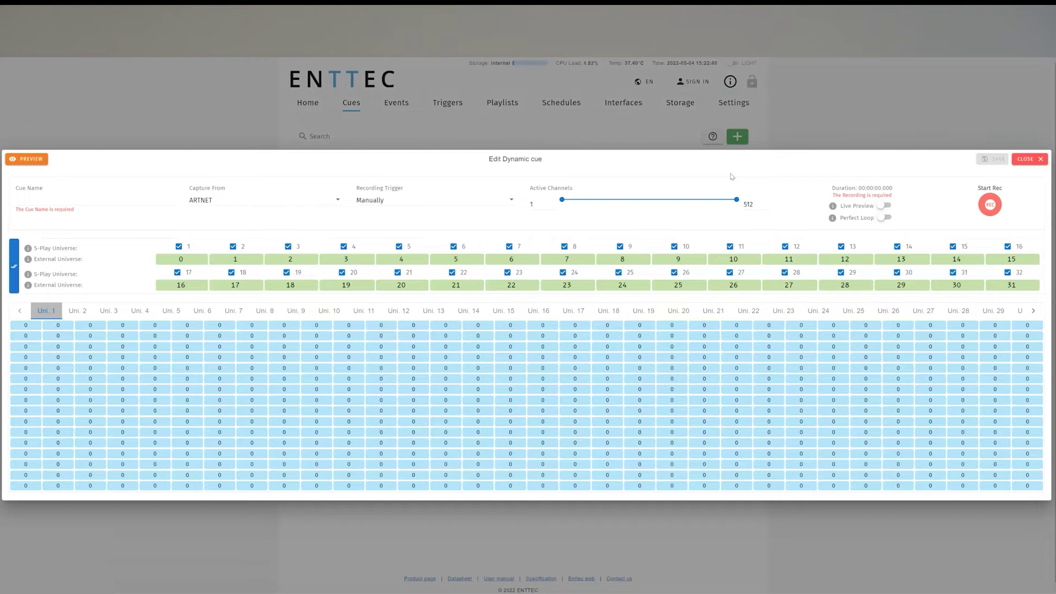
{"action": "left_click", "coordinate": [116, 195]}
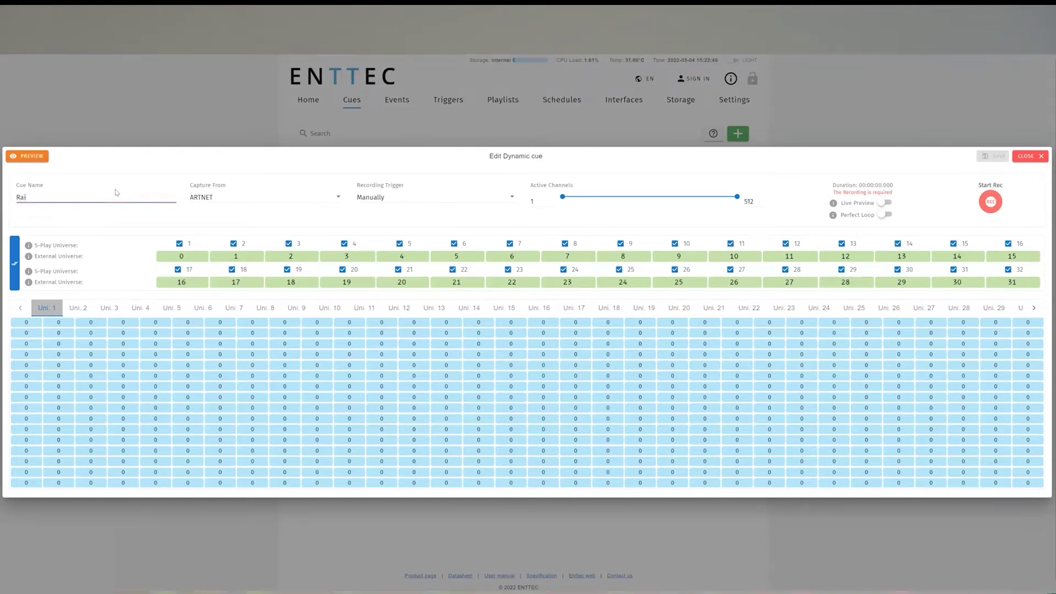
{"action": "left_click", "coordinate": [214, 204]}
{"action": "left_click", "coordinate": [208, 215]}
{"action": "left_click", "coordinate": [412, 199]}
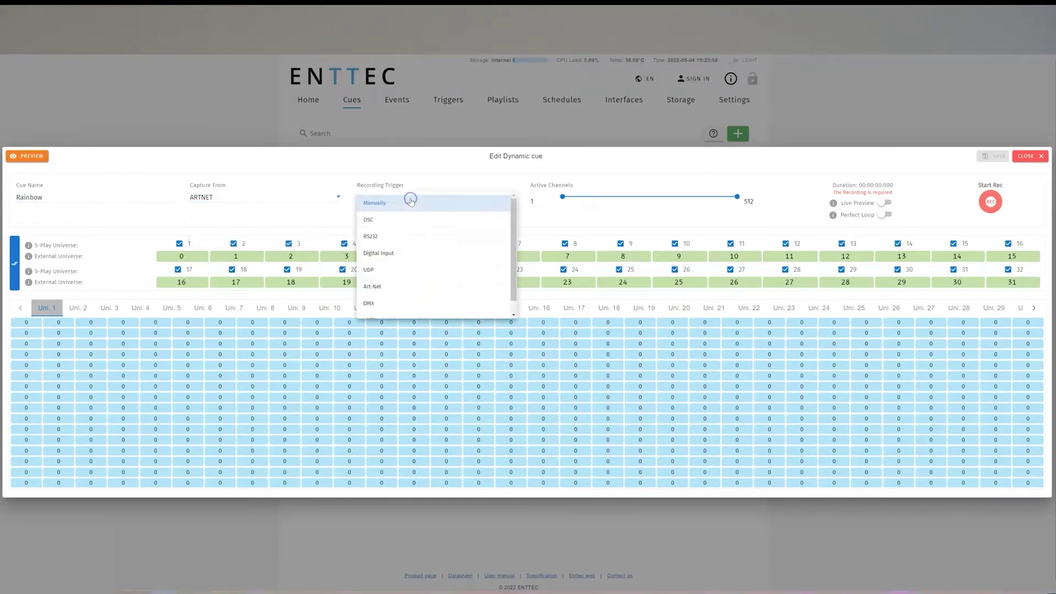
{"action": "left_click", "coordinate": [375, 207]}
{"action": "left_click", "coordinate": [541, 202]}
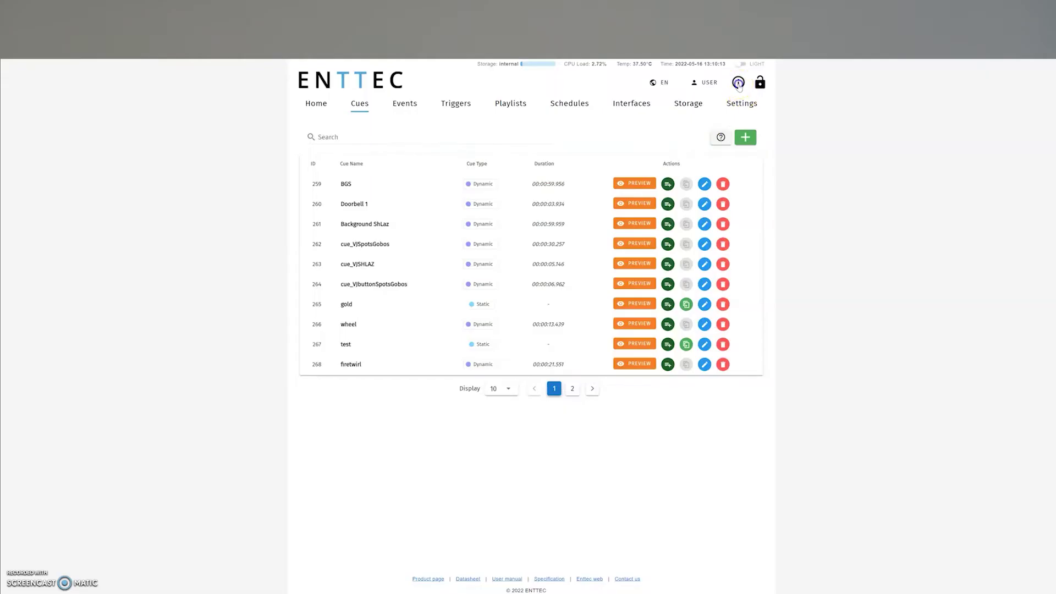
- Show Output info for all outputs and view Out. 1's live DMX values on Uni. 1
{"action": "left_click", "coordinate": [738, 83]}
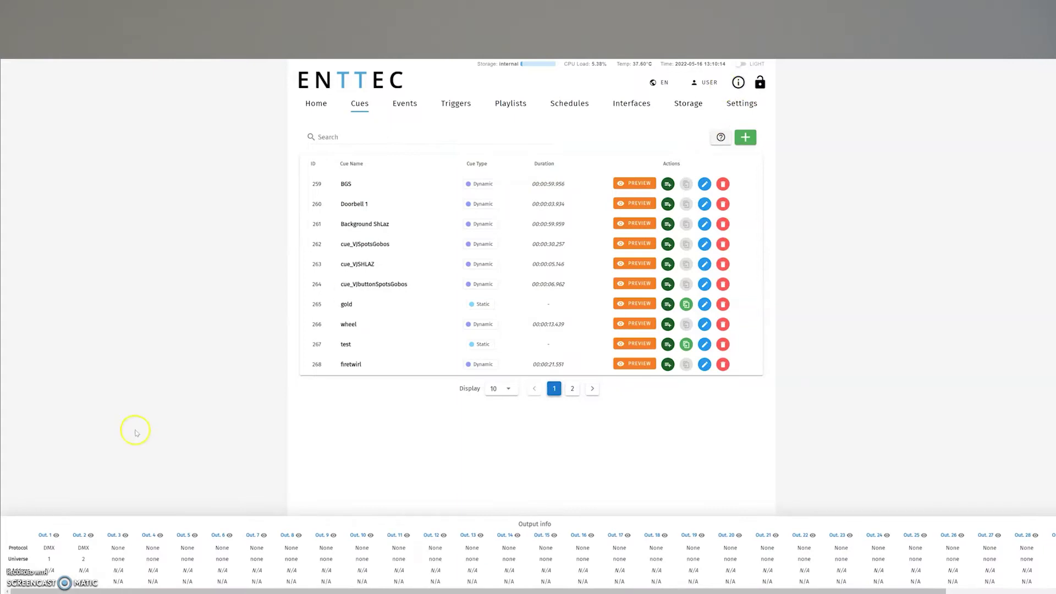
{"action": "left_click", "coordinate": [55, 535]}
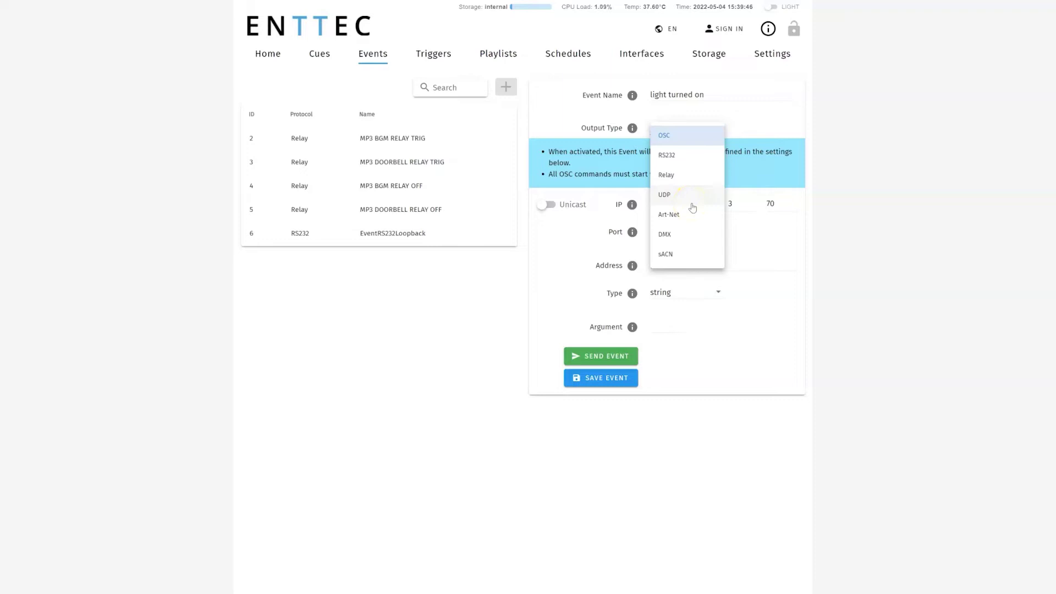
- Set up a UDP event 'light turned on' targeting 10.10.3.70 port 8000 with command On
{"action": "left_click", "coordinate": [693, 203]}
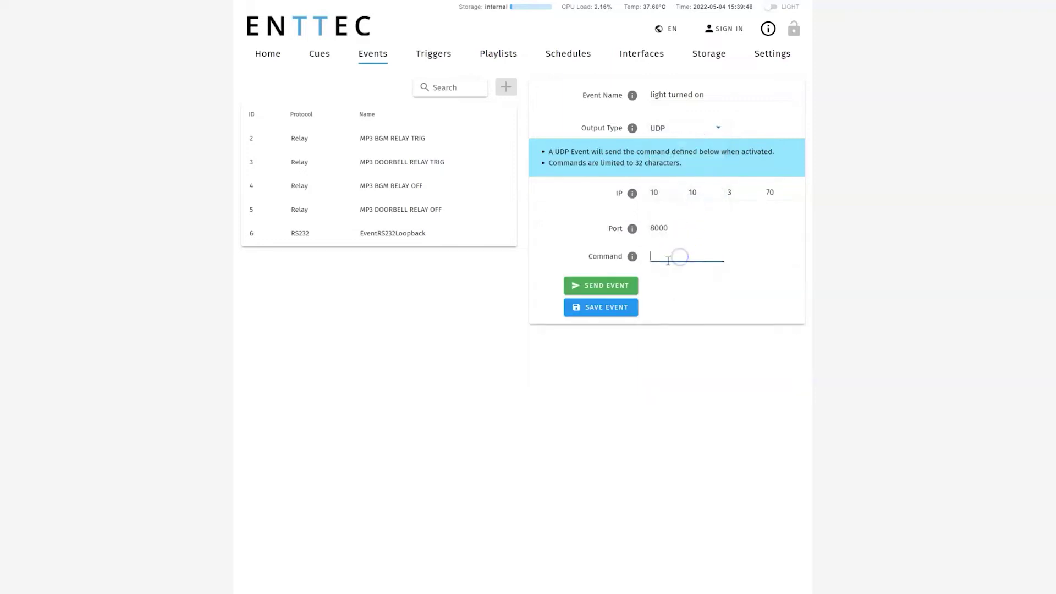
{"action": "mouse_move", "coordinate": [636, 261]}
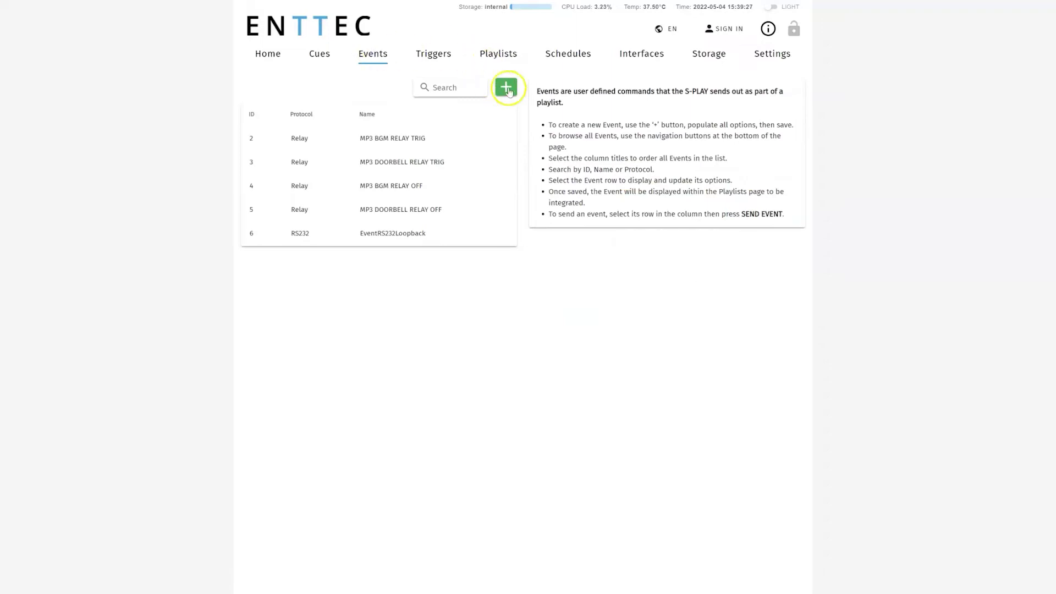
{"action": "left_click", "coordinate": [506, 87]}
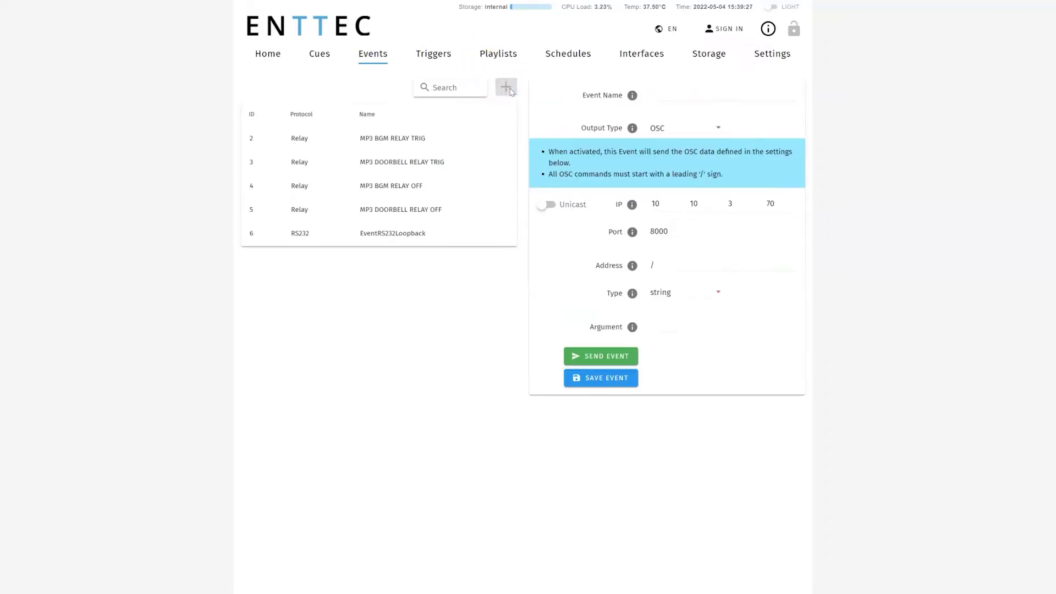
{"action": "left_click", "coordinate": [666, 100]}
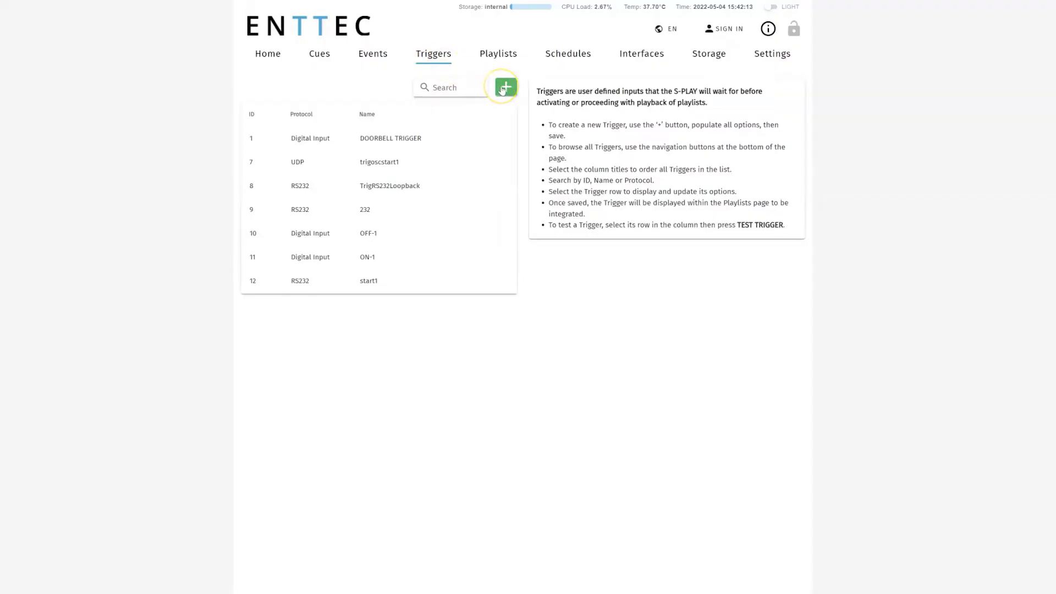
- Save an OSC trigger 'Walking past' with address /Walking
{"action": "left_click", "coordinate": [503, 88]}
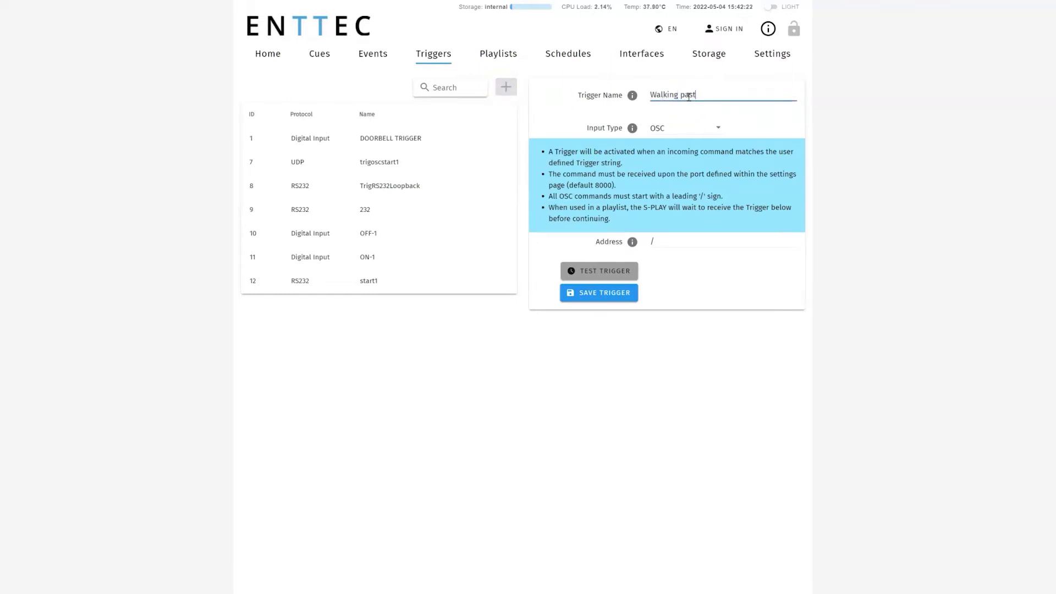
{"action": "left_click", "coordinate": [691, 128]}
{"action": "left_click", "coordinate": [699, 291]}
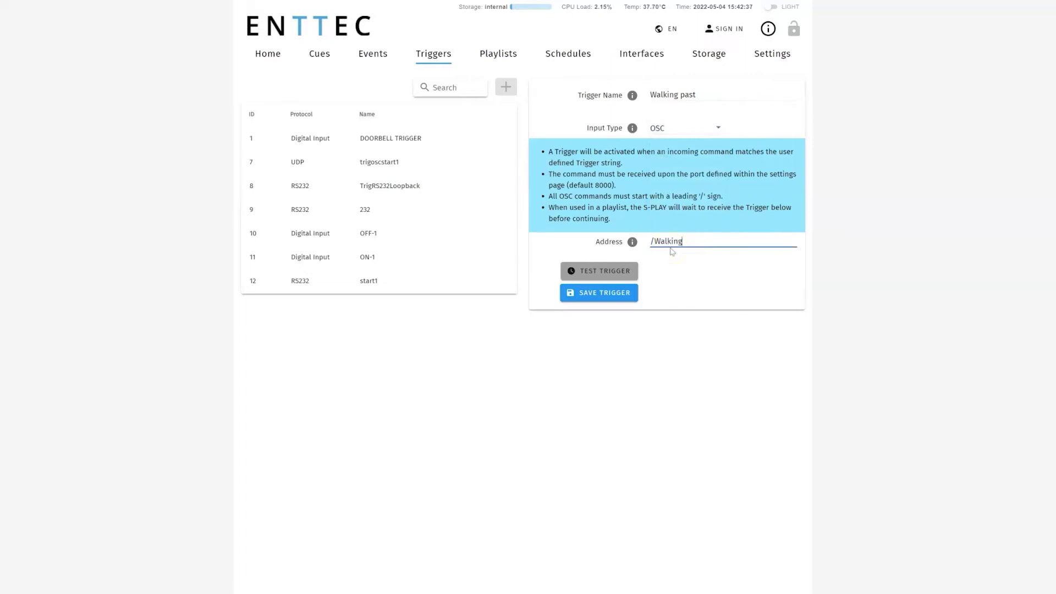
{"action": "left_click", "coordinate": [627, 294]}
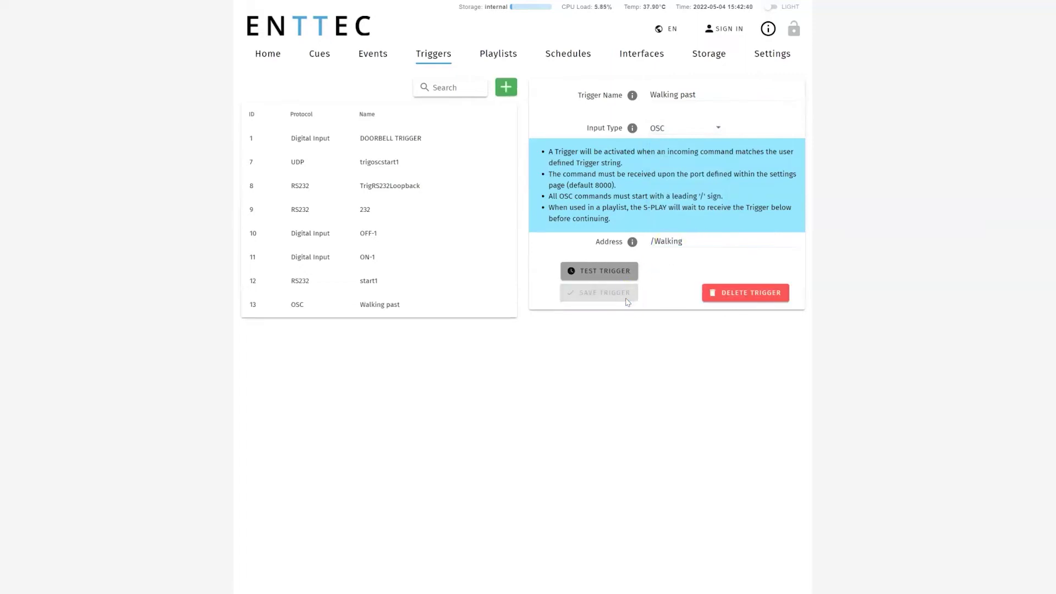
- Sort the triggers by ID, protocol and name, then filter the list with 'walk'
{"action": "left_click", "coordinate": [249, 114]}
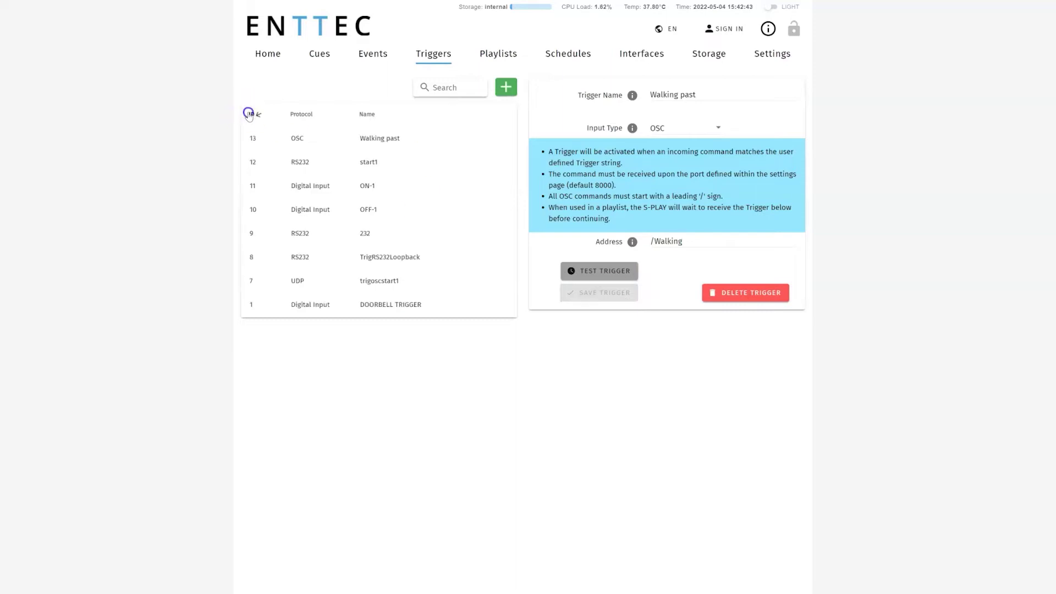
{"action": "left_click", "coordinate": [294, 117]}
{"action": "left_click", "coordinate": [370, 118]}
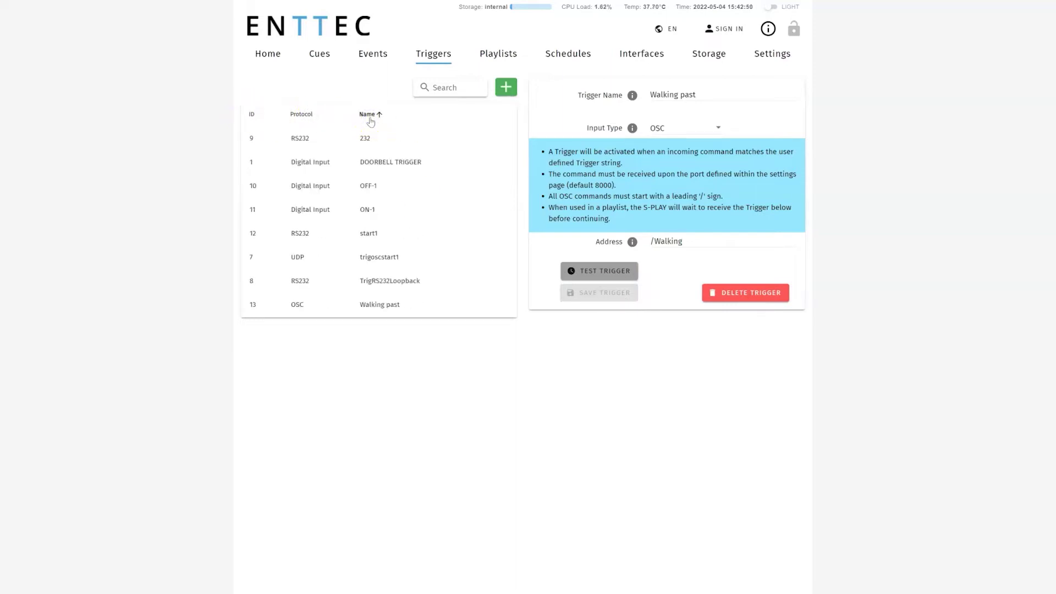
{"action": "type", "text": "walk"}
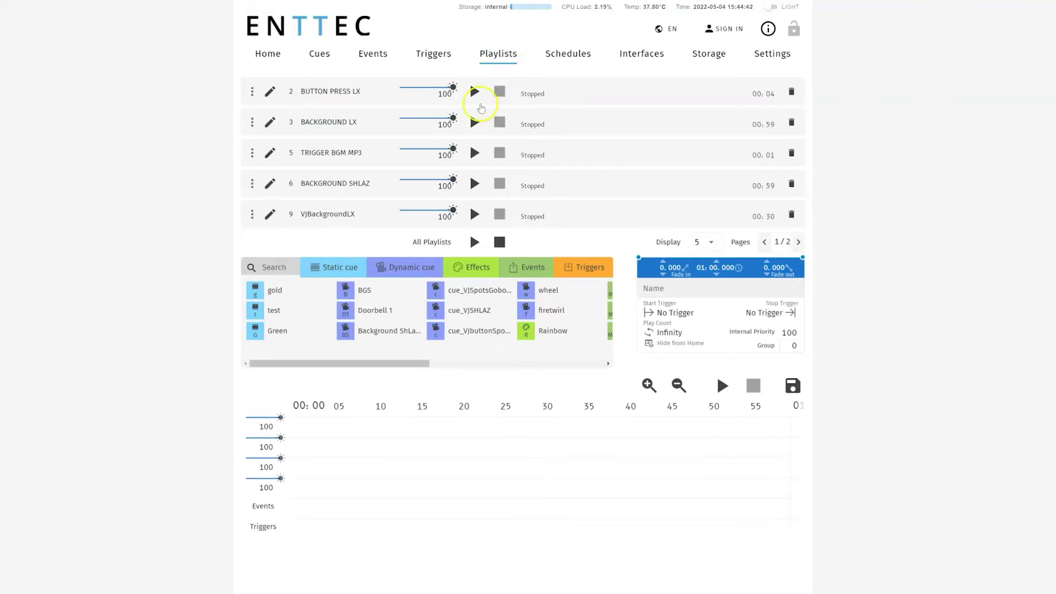
- Place the gold cue on the first track and the Rainbow effect on the third track
{"action": "left_click_drag", "start_coordinate": [257, 292], "coordinate": [302, 425]}
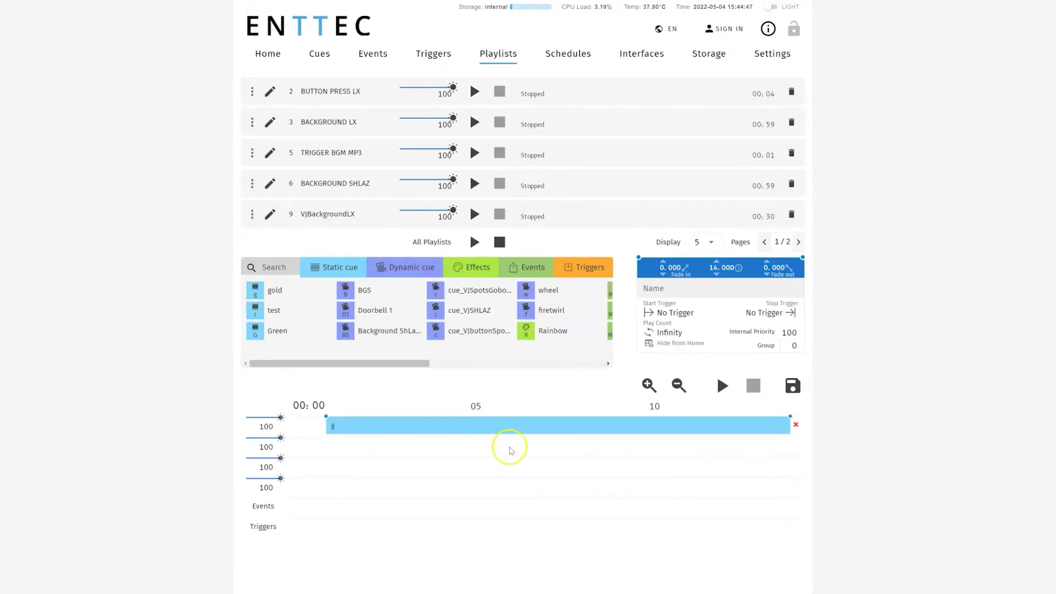
{"action": "left_click", "coordinate": [336, 268]}
{"action": "left_click", "coordinate": [406, 268]}
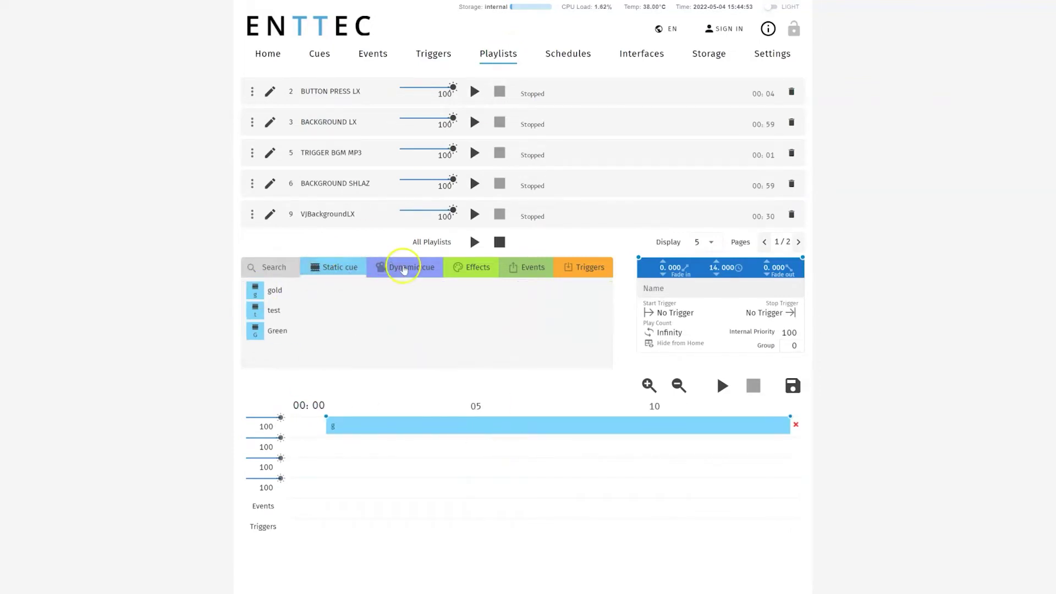
{"action": "left_click", "coordinate": [474, 268]}
{"action": "left_click_drag", "start_coordinate": [258, 292], "coordinate": [323, 456]}
{"action": "left_click", "coordinate": [528, 268]}
- Add the RS232 loopback event and a trigger near 7 seconds to their timeline rows
{"action": "left_click", "coordinate": [351, 507]}
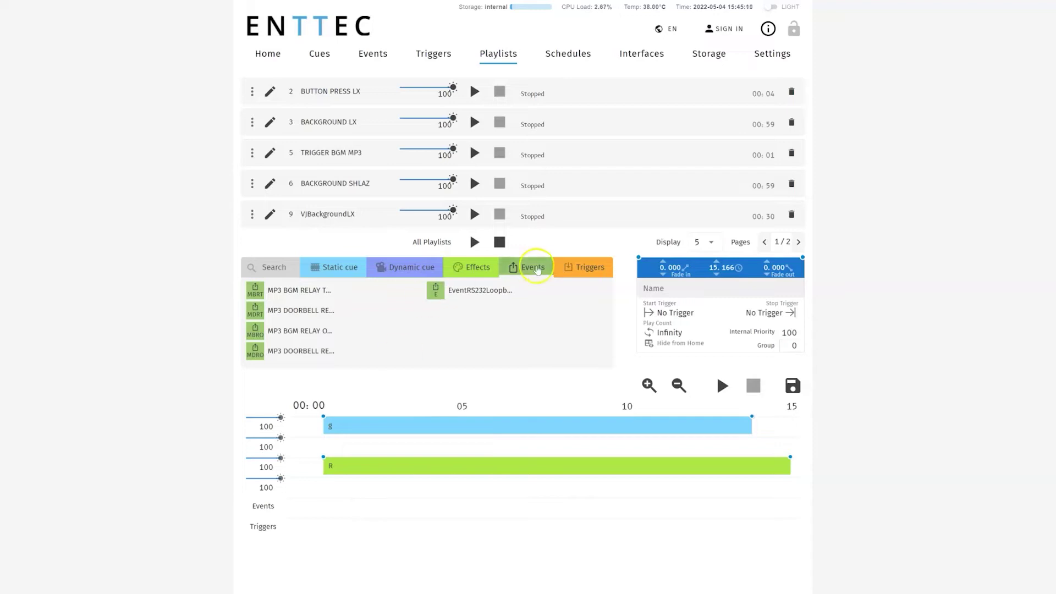
{"action": "left_click_drag", "start_coordinate": [434, 290], "coordinate": [301, 512]}
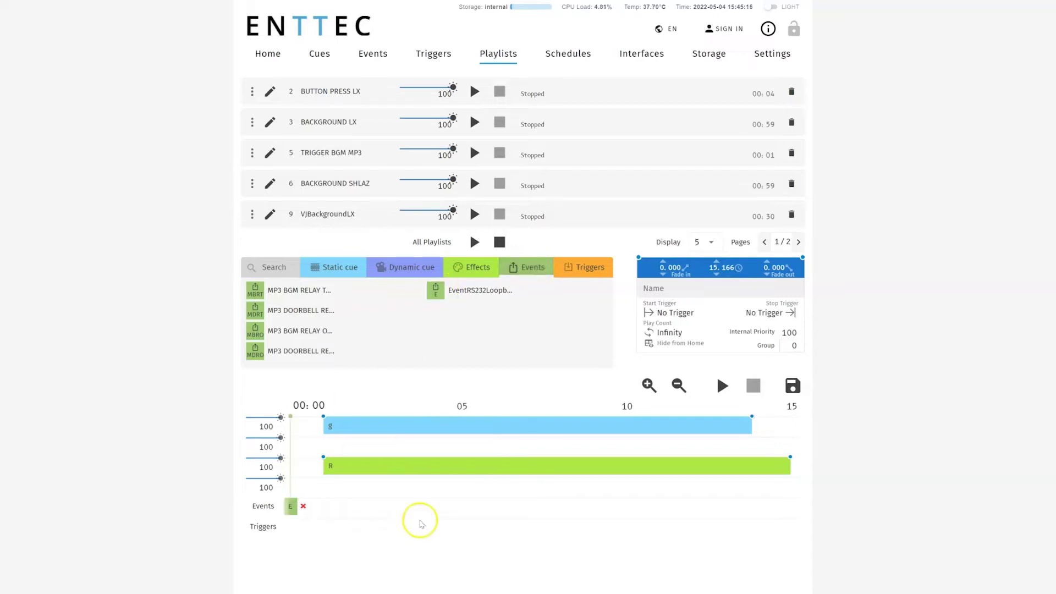
{"action": "left_click", "coordinate": [583, 267]}
{"action": "left_click_drag", "start_coordinate": [435, 309], "coordinate": [554, 526]}
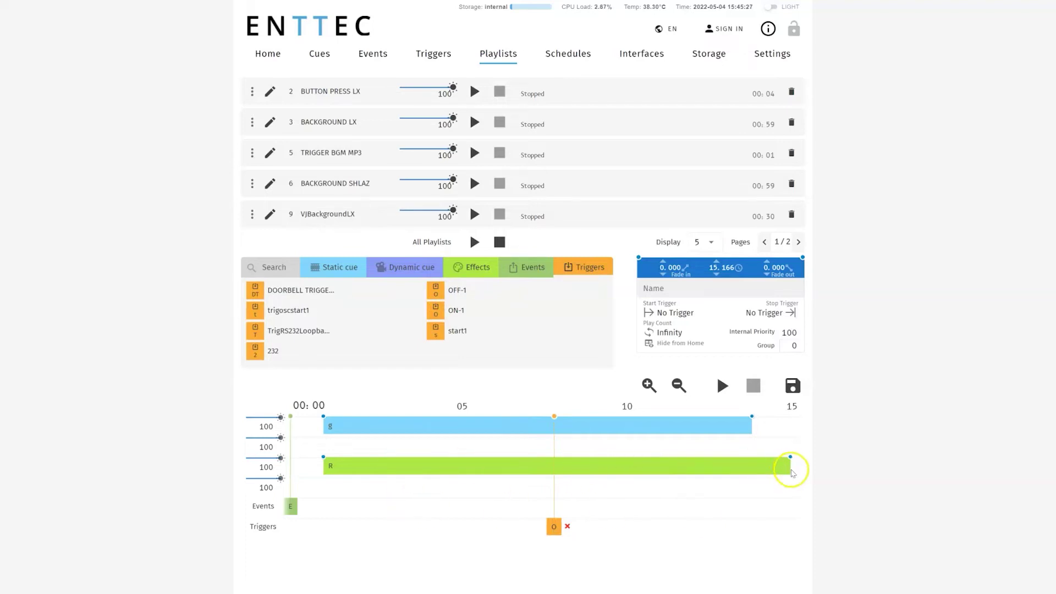
- Start gold at the trigger, move Rainbow to 0 s with fade-in/out, fade gold in ~4.8 s
{"action": "left_click_drag", "start_coordinate": [691, 423], "coordinate": [660, 420]}
{"action": "left_click", "coordinate": [445, 463]}
{"action": "left_click_drag", "start_coordinate": [445, 462], "coordinate": [415, 468]}
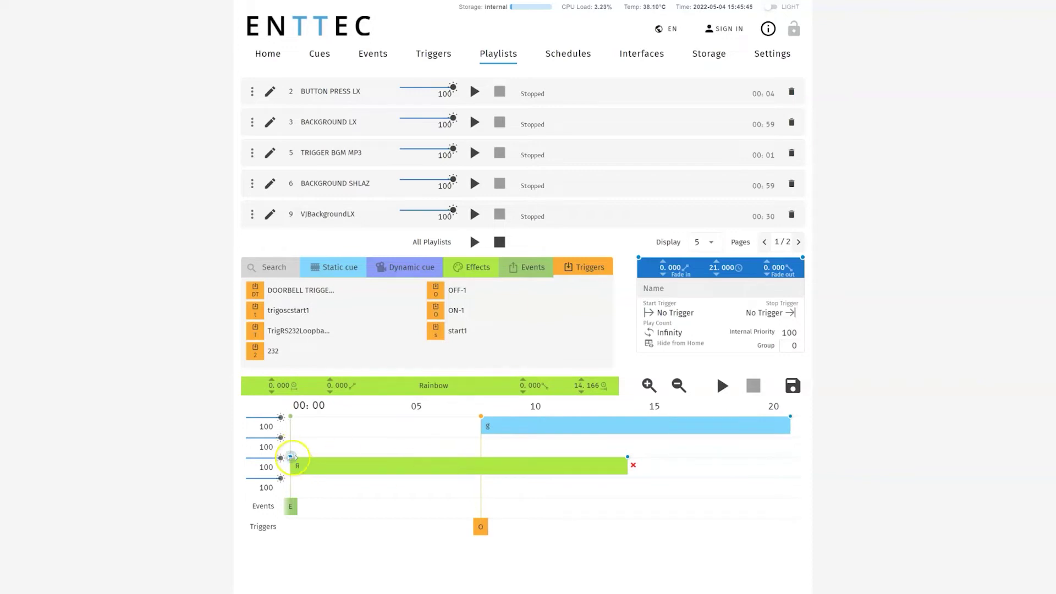
{"action": "left_click_drag", "start_coordinate": [291, 458], "coordinate": [363, 456]}
{"action": "left_click_drag", "start_coordinate": [629, 459], "coordinate": [483, 457]}
{"action": "left_click", "coordinate": [486, 418]}
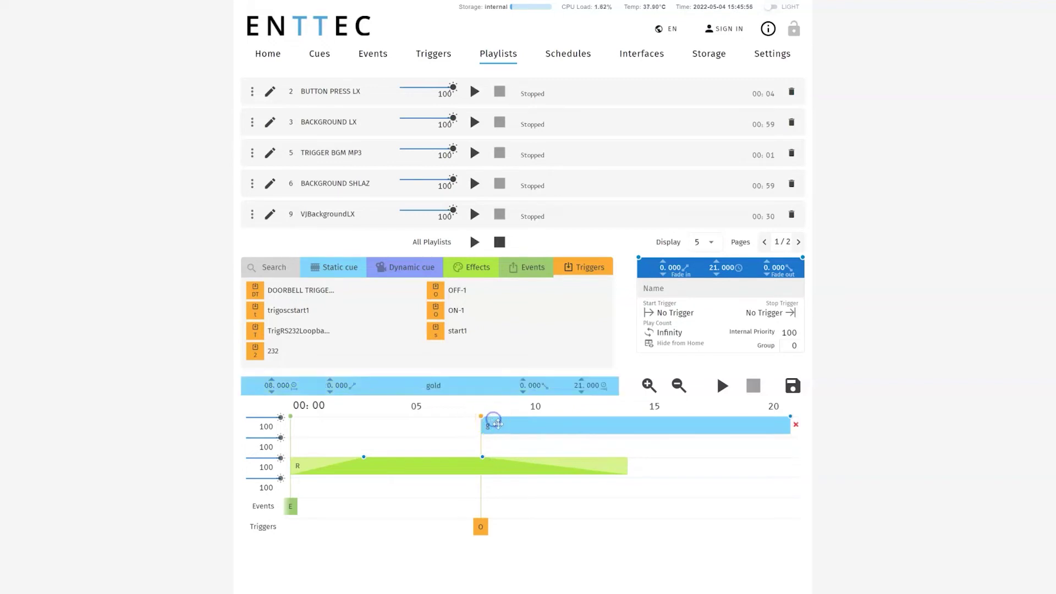
{"action": "left_click_drag", "start_coordinate": [485, 417], "coordinate": [591, 416]}
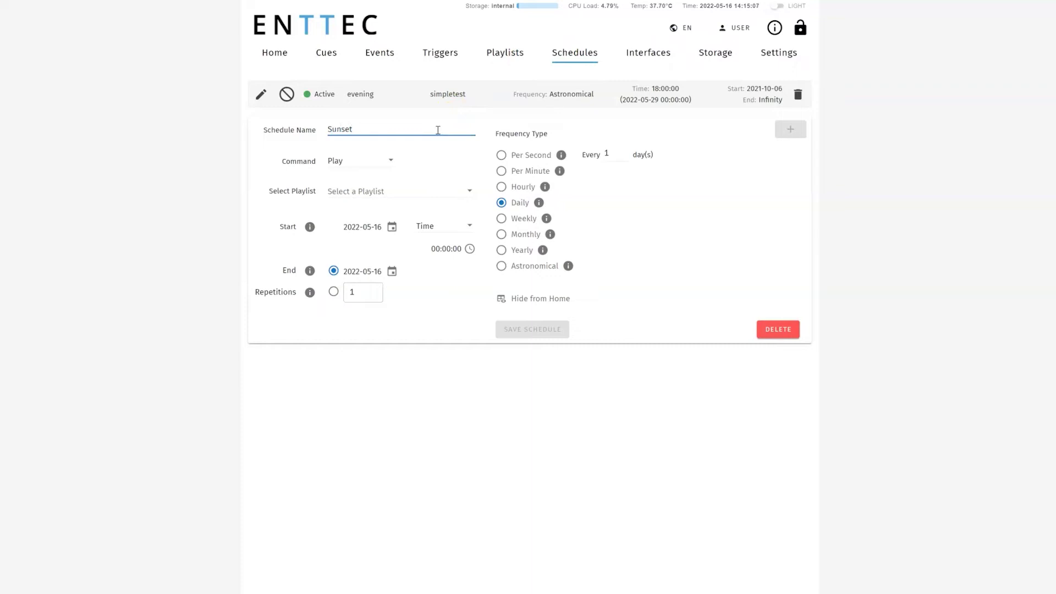
- Set the Sunset schedule to repeat Weekly on Tuesdays
{"action": "left_click", "coordinate": [501, 155]}
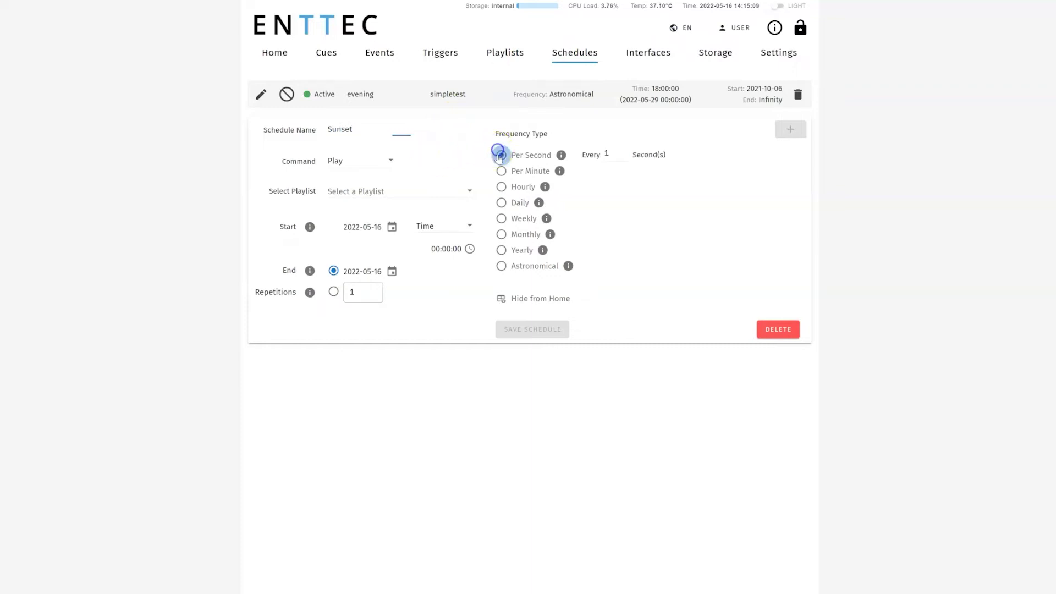
{"action": "left_click", "coordinate": [501, 235]}
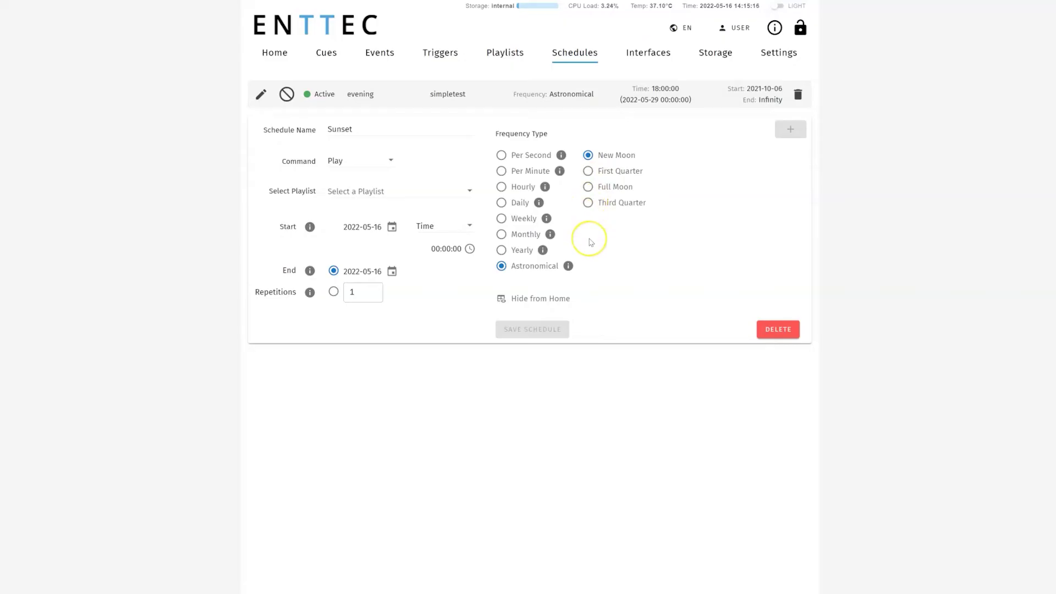
{"action": "left_click", "coordinate": [514, 218]}
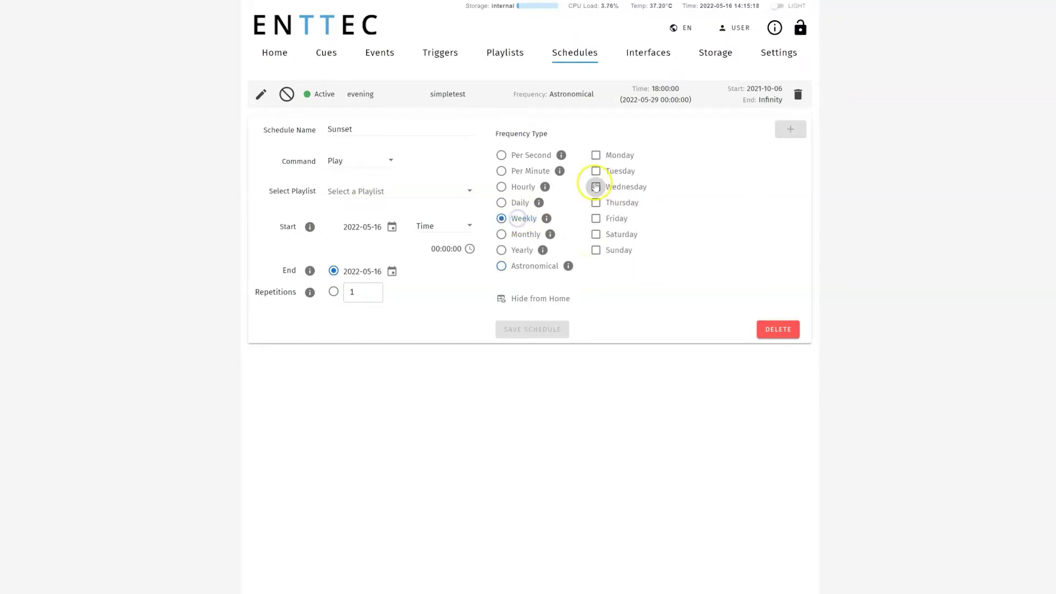
{"action": "left_click", "coordinate": [596, 171]}
- Set the schedule command to Play All and keep the start at a fixed time
{"action": "left_click", "coordinate": [379, 165]}
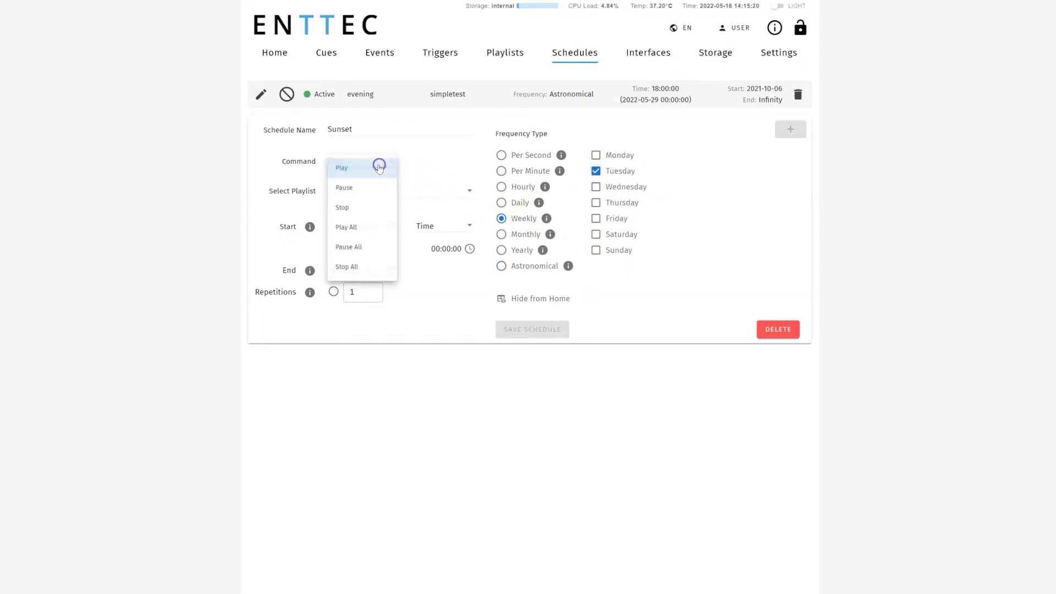
{"action": "left_click", "coordinate": [367, 232]}
{"action": "left_click", "coordinate": [450, 201]}
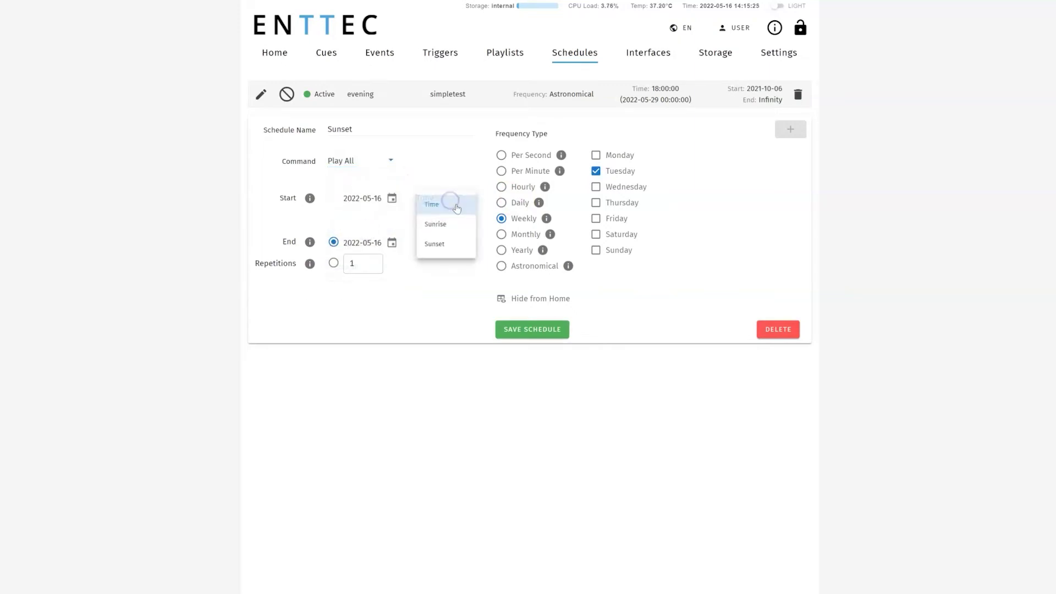
{"action": "left_click", "coordinate": [449, 277]}
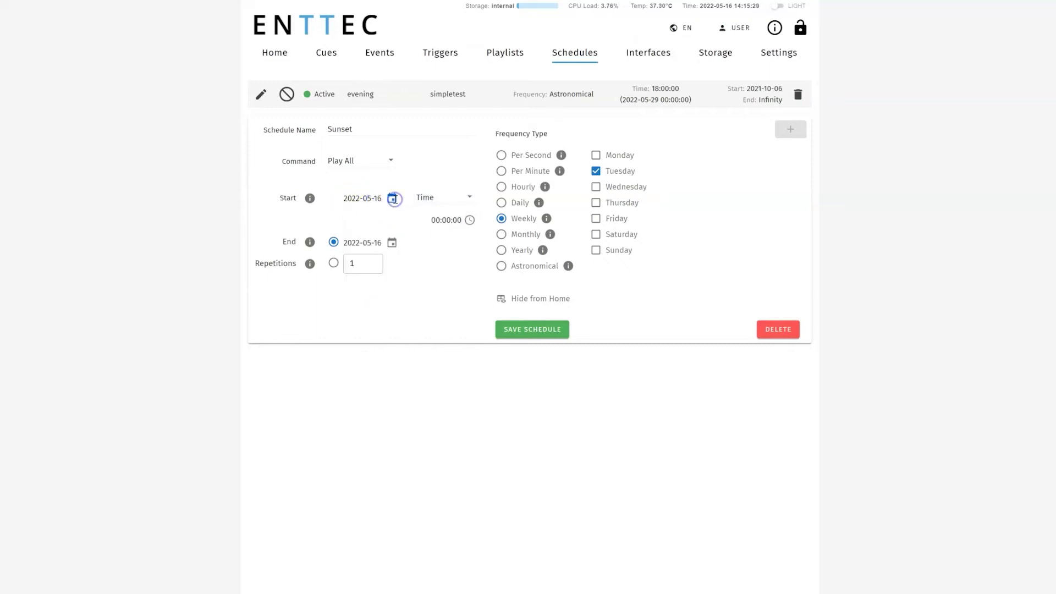
- Start the schedule at sunrise with a 02:05:00 offset and set the end date to 2022-05-31
{"action": "left_click", "coordinate": [437, 198]}
{"action": "left_click", "coordinate": [454, 226]}
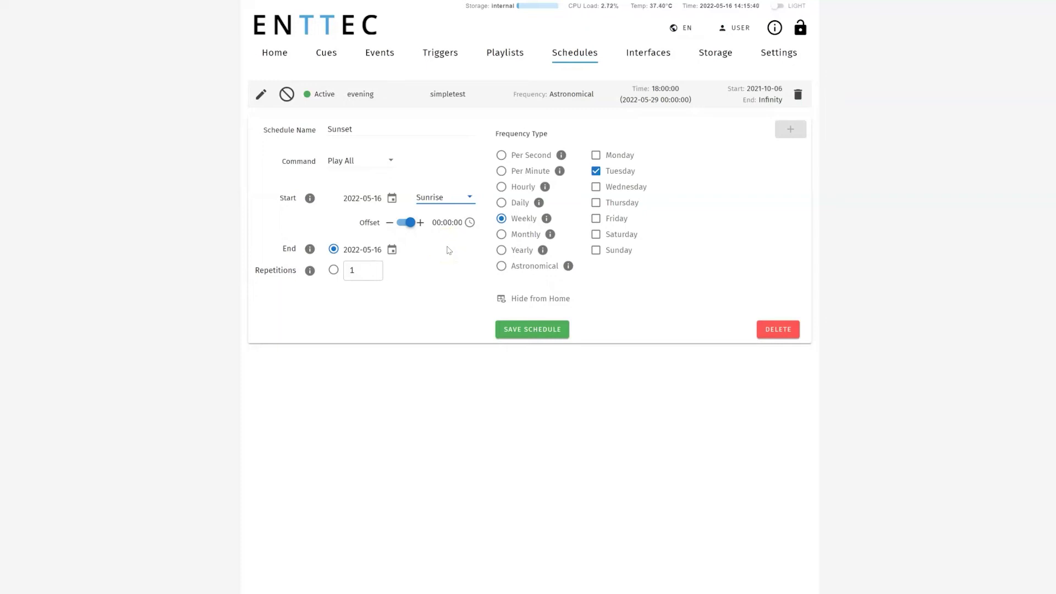
{"action": "left_click", "coordinate": [451, 223]}
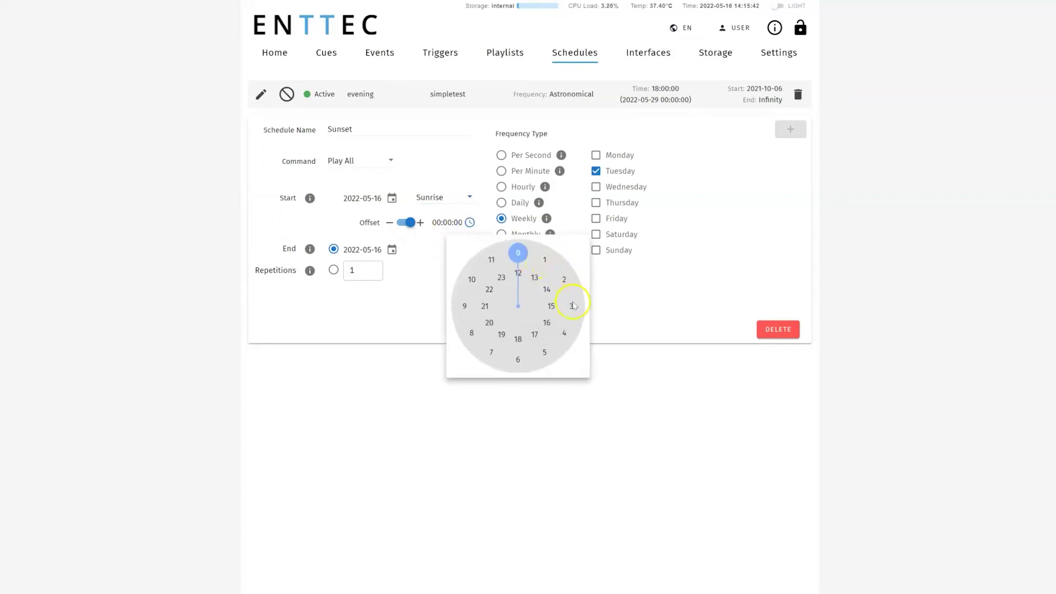
{"action": "left_click", "coordinate": [565, 279]}
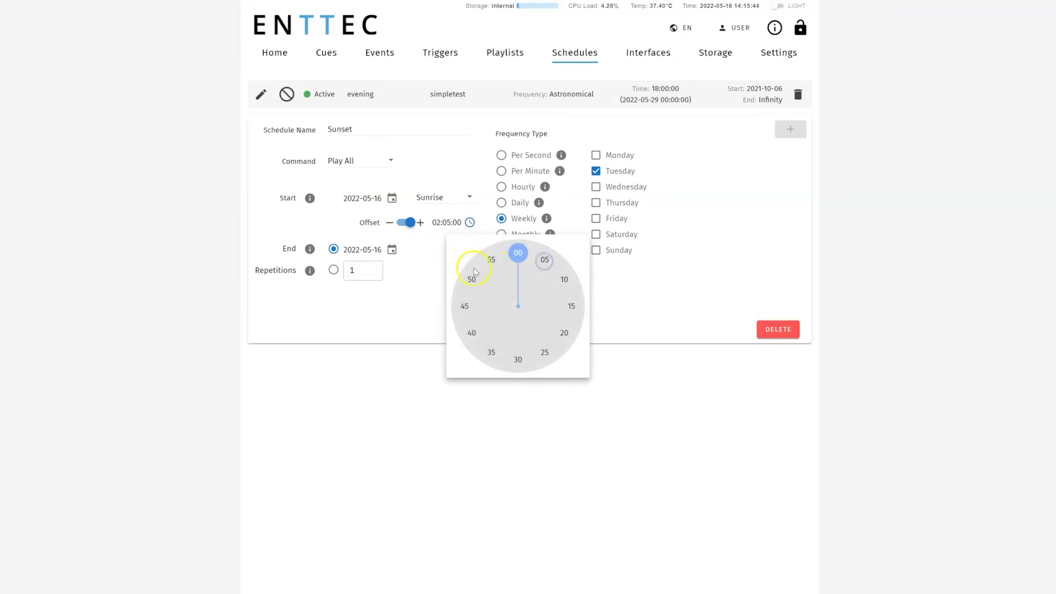
{"action": "left_click", "coordinate": [429, 269]}
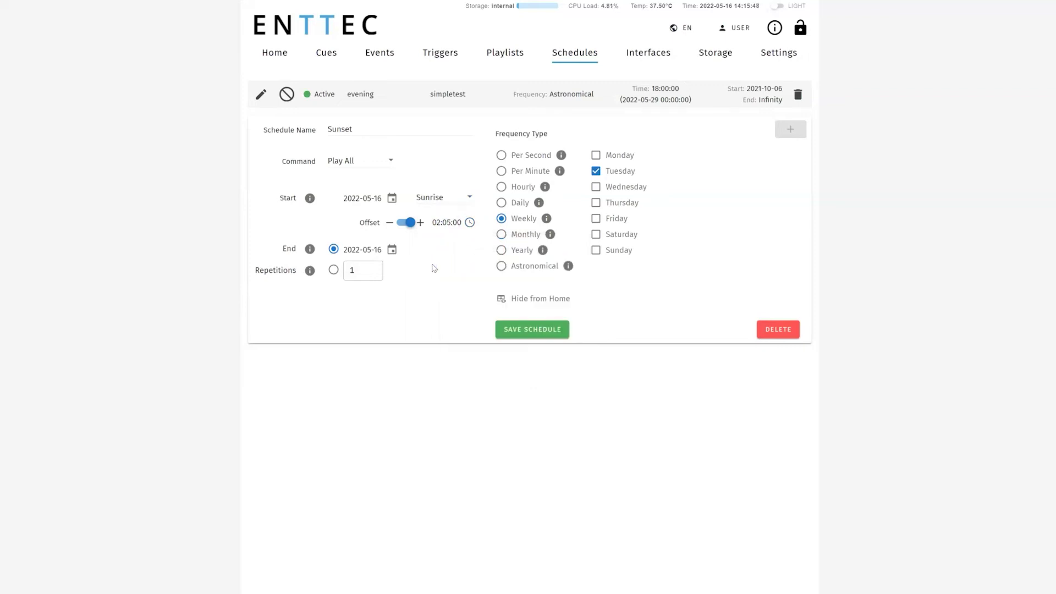
{"action": "left_click", "coordinate": [392, 250]}
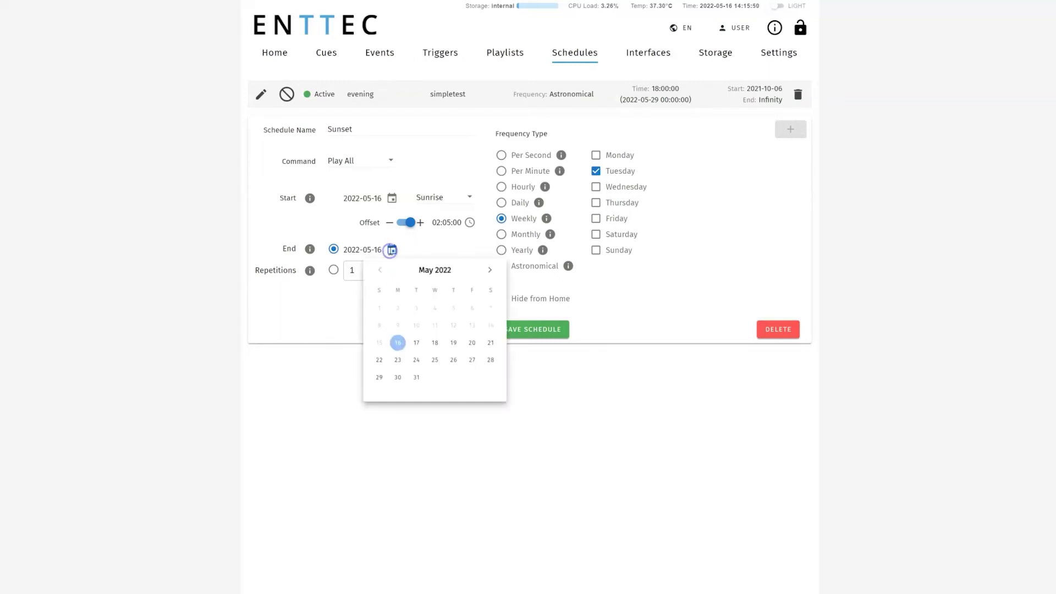
{"action": "left_click", "coordinate": [416, 377]}
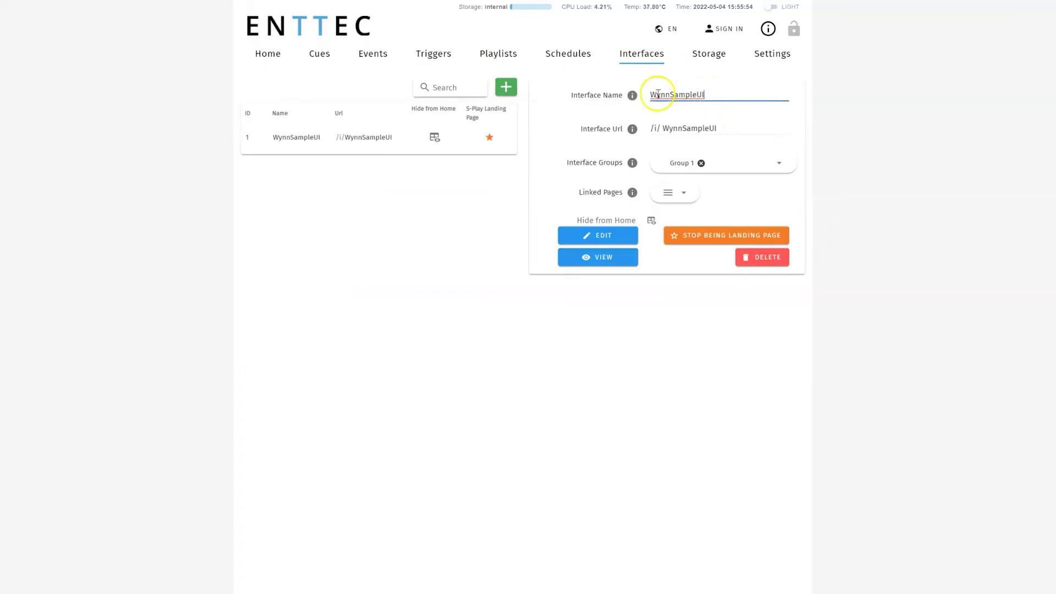
- Review WynnSampleUI's Url, Groups (Group 1) and Linked Pages, then open it for editing
{"action": "left_click", "coordinate": [717, 125]}
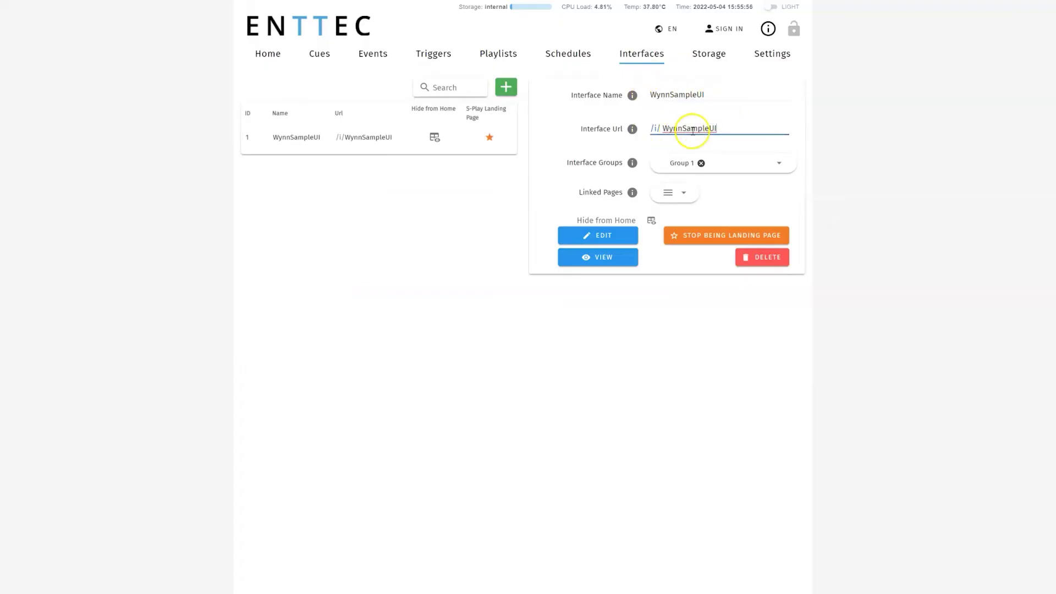
{"action": "left_click", "coordinate": [726, 170]}
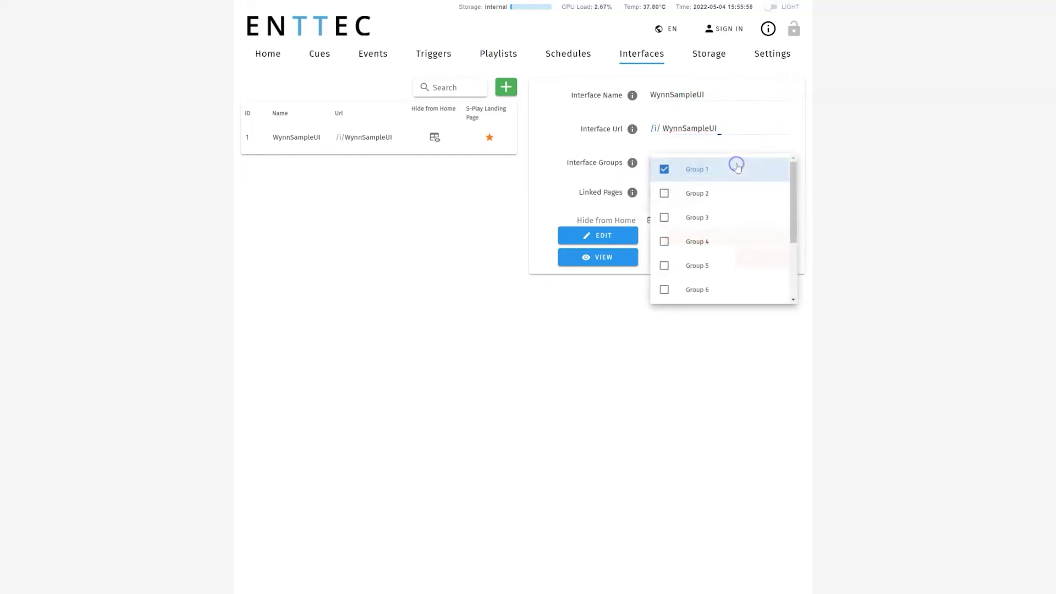
{"action": "left_click", "coordinate": [695, 329]}
{"action": "left_click", "coordinate": [681, 194]}
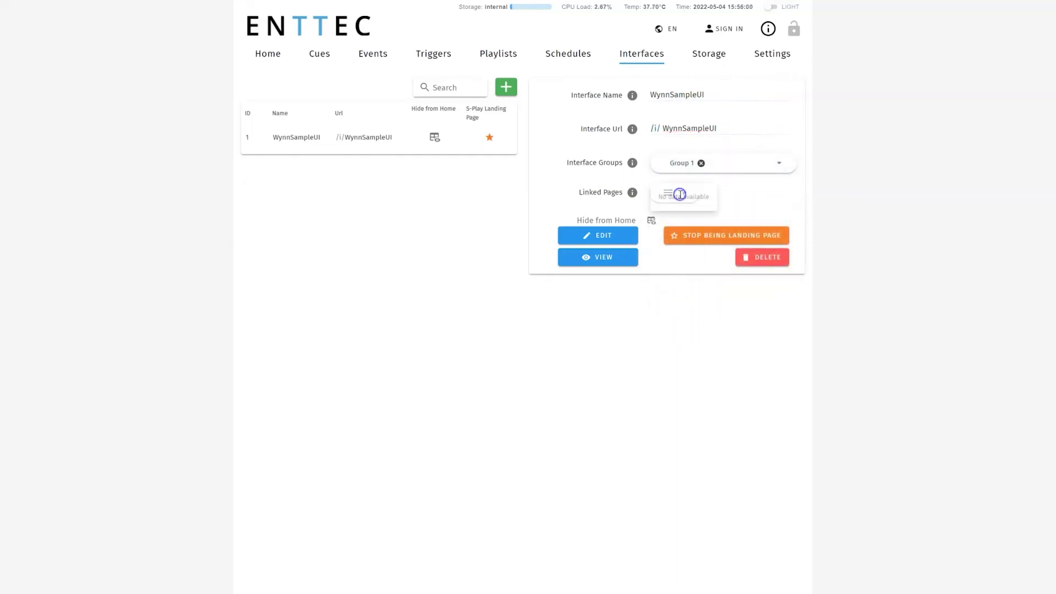
{"action": "left_click", "coordinate": [590, 257]}
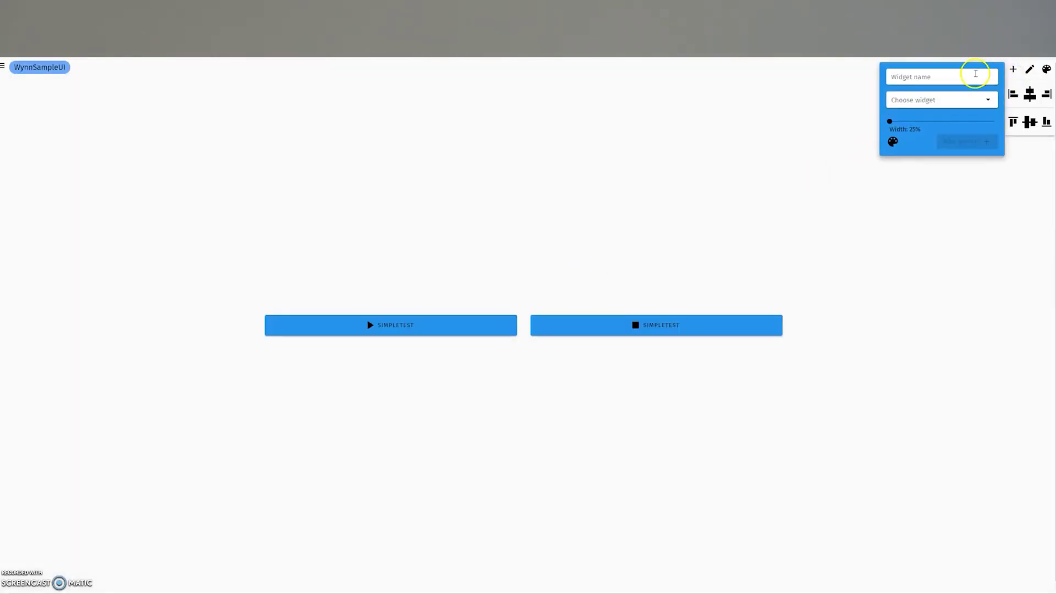
- Browse the list of widget types and close it without adding a widget
{"action": "left_click", "coordinate": [946, 100]}
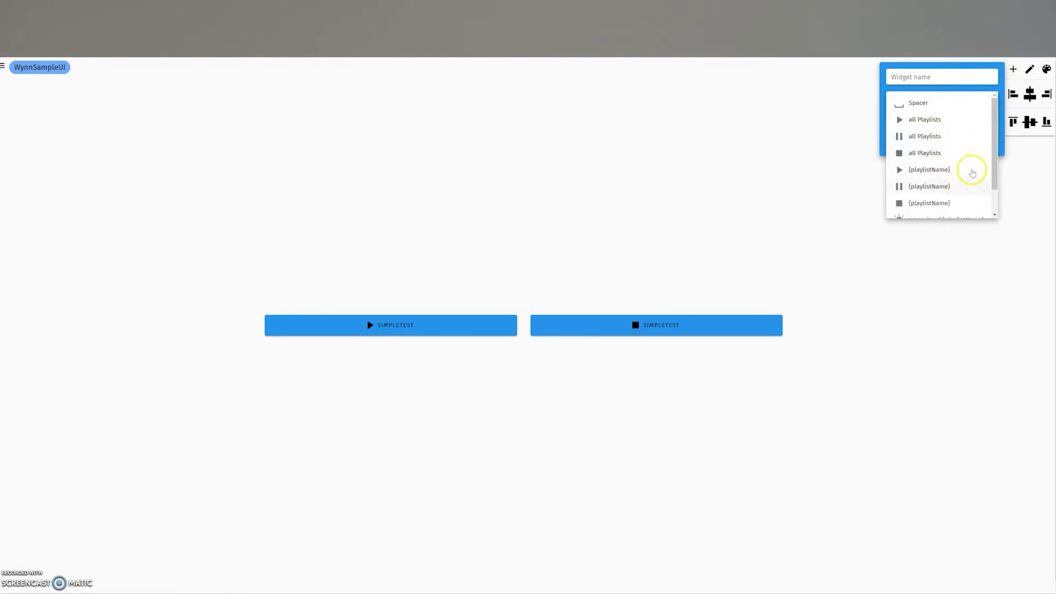
{"action": "scroll", "coordinate": [985, 165], "scroll_direction": "down", "scroll_amount": 3}
{"action": "left_click_drag", "start_coordinate": [999, 190], "coordinate": [999, 145]}
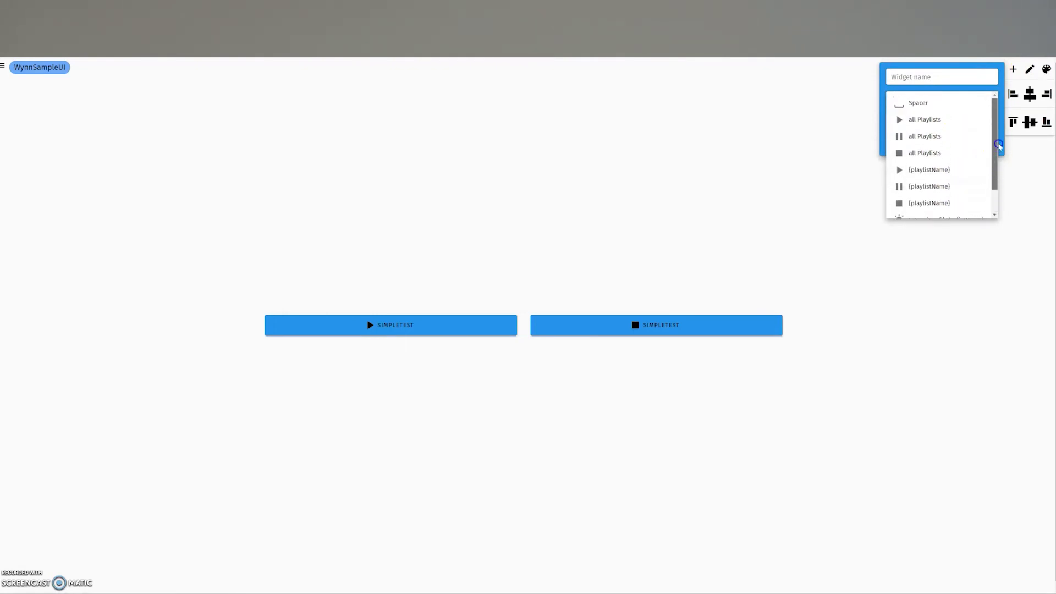
{"action": "left_click", "coordinate": [1018, 87]}
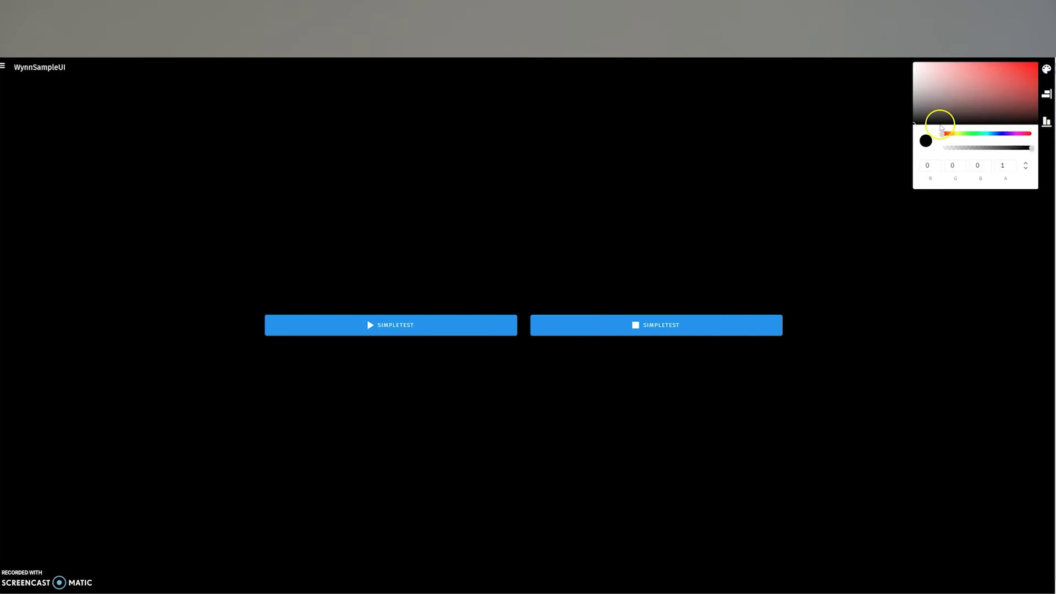
- Set the WynnSampleUI page background colour to white and leave the editor
{"action": "left_click_drag", "start_coordinate": [941, 128], "coordinate": [915, 63]}
{"action": "left_click", "coordinate": [891, 124]}
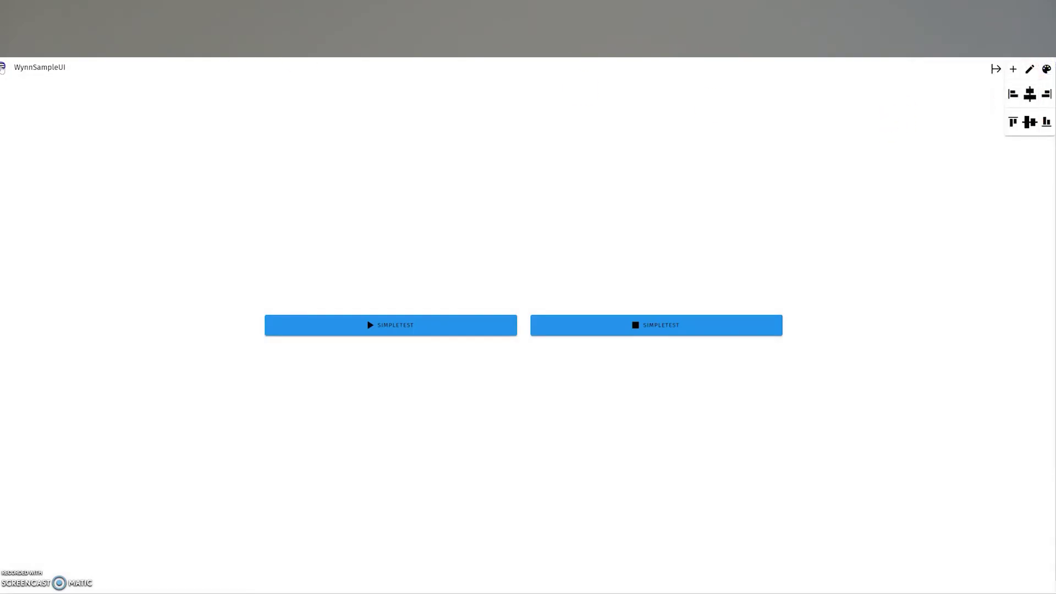
{"action": "key", "text": "alt+Left"}
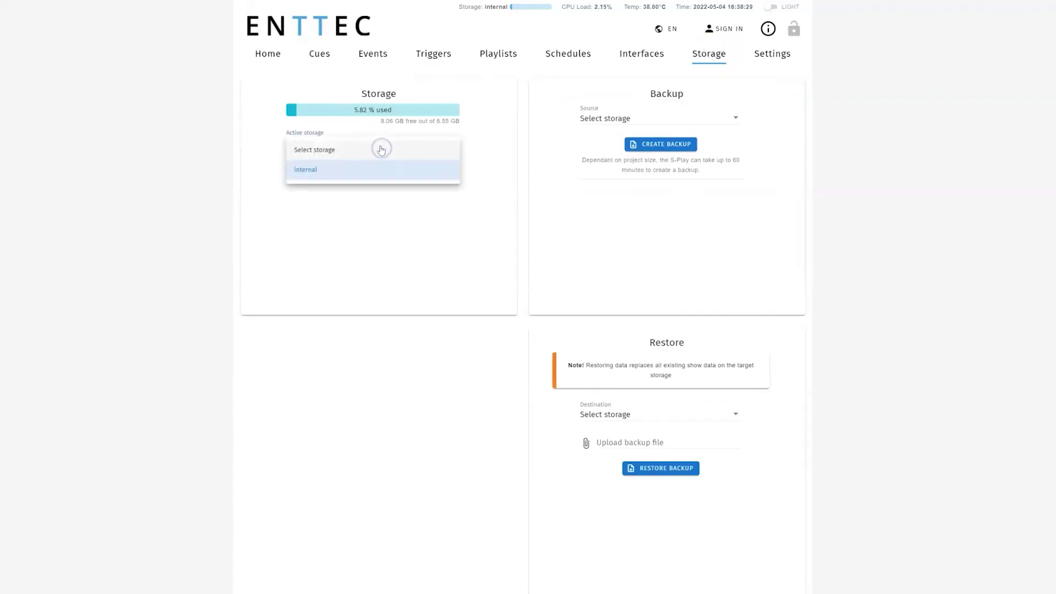
- Make internal the active storage, back up internal storage, and set internal as restore destination
{"action": "left_click", "coordinate": [373, 170]}
{"action": "left_click", "coordinate": [373, 168]}
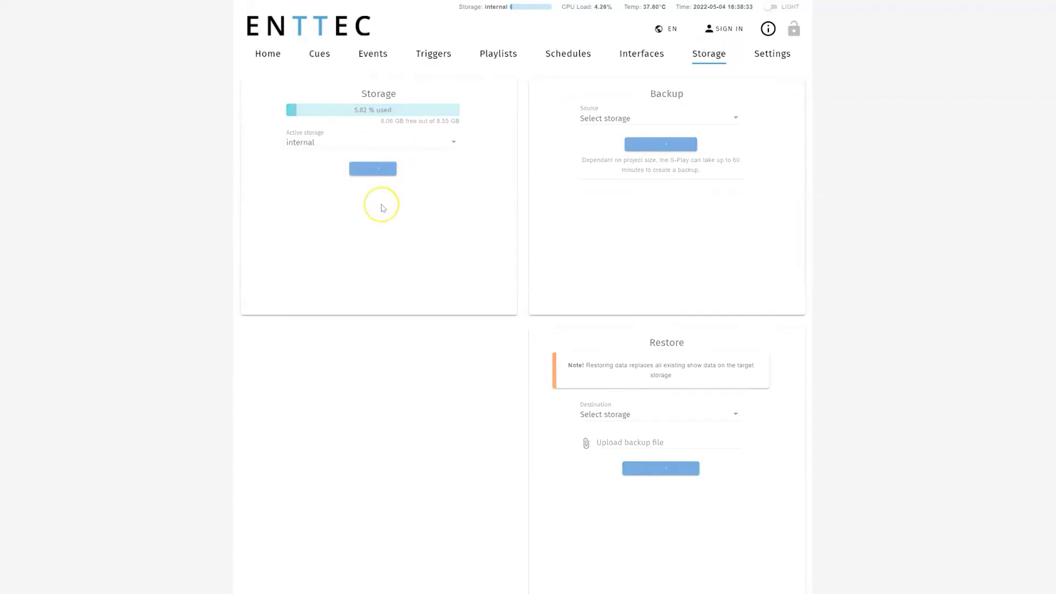
{"action": "left_click", "coordinate": [715, 119]}
{"action": "left_click", "coordinate": [713, 122]}
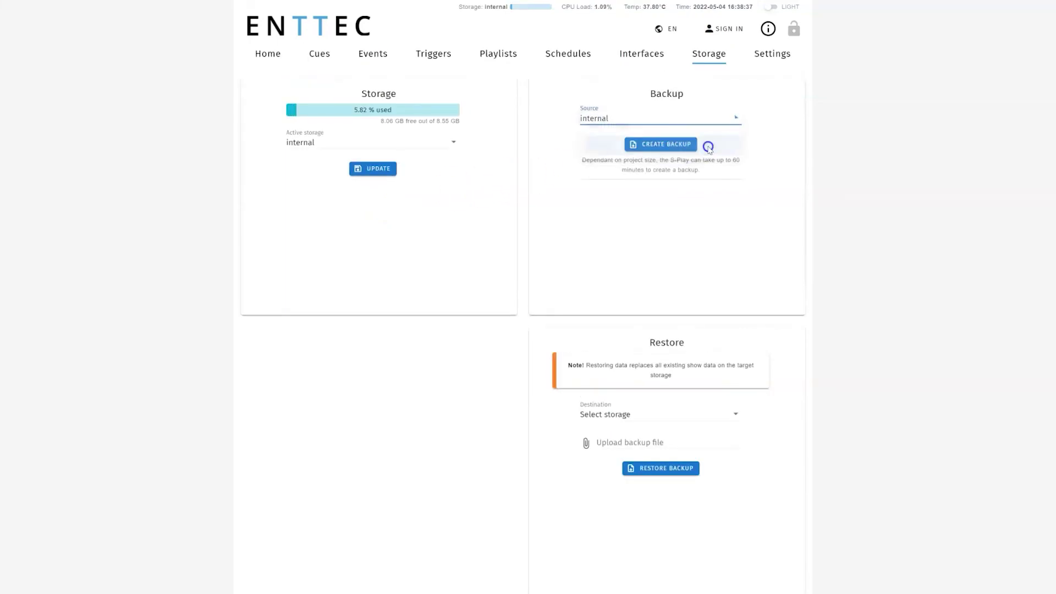
{"action": "left_click", "coordinate": [676, 145]}
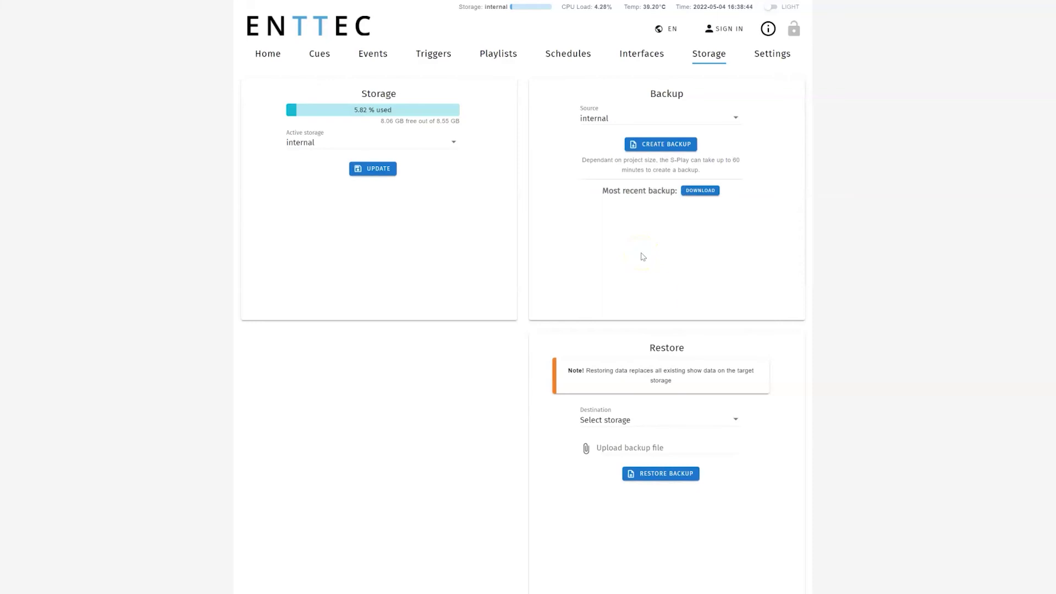
{"action": "left_click", "coordinate": [681, 420]}
{"action": "left_click", "coordinate": [682, 445]}
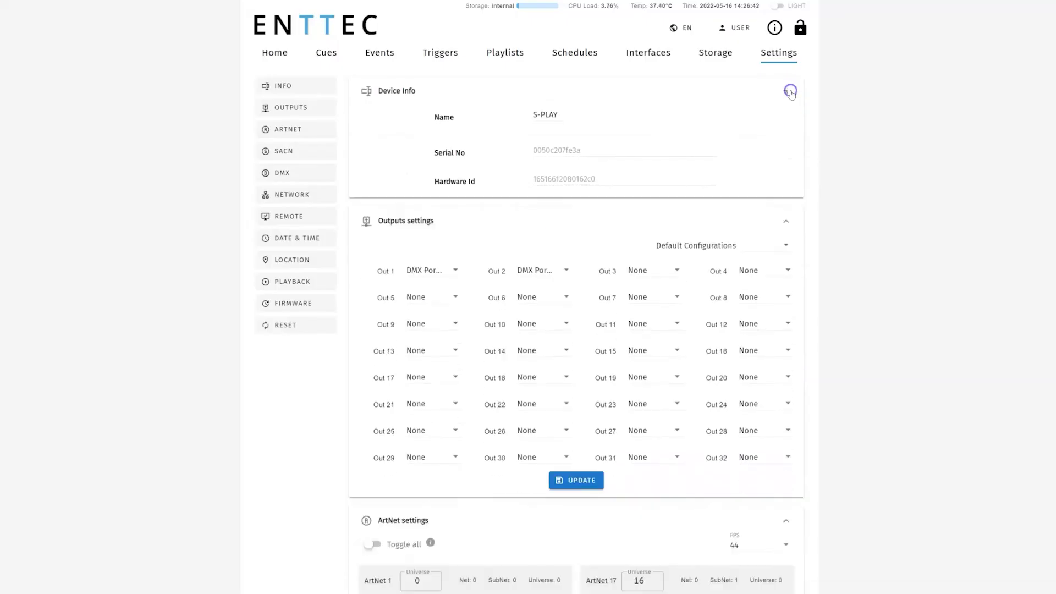
- Collapse the settings sections from Device Info, Outputs and sACN through Playback and Firmware update
{"action": "left_click", "coordinate": [787, 119]}
{"action": "left_click", "coordinate": [785, 146]}
{"action": "left_click", "coordinate": [787, 177]}
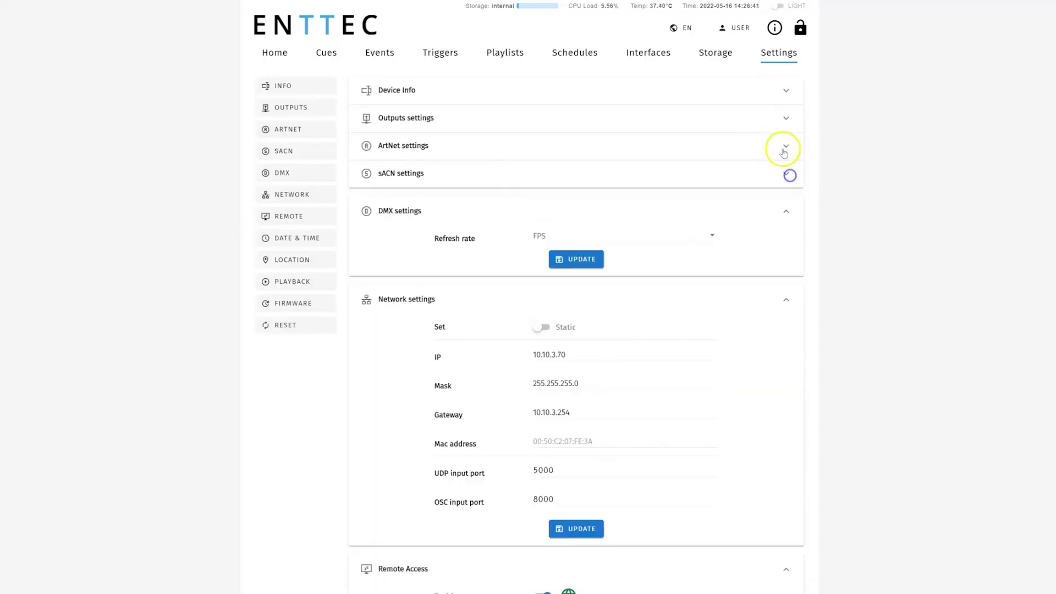
{"action": "left_click", "coordinate": [787, 209]}
{"action": "left_click", "coordinate": [787, 233]}
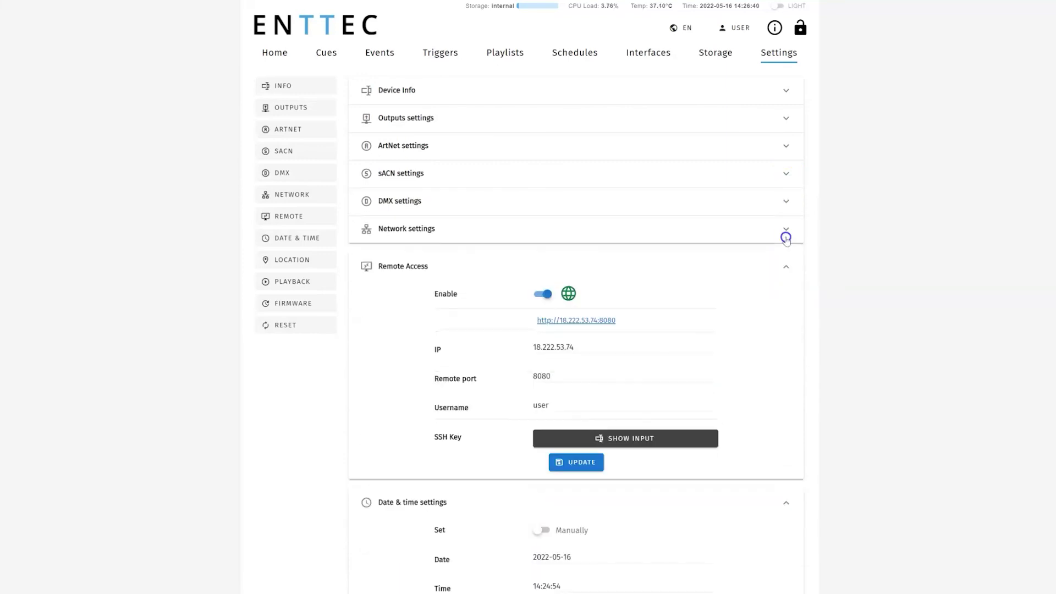
{"action": "left_click", "coordinate": [790, 253]}
{"action": "left_click", "coordinate": [789, 286]}
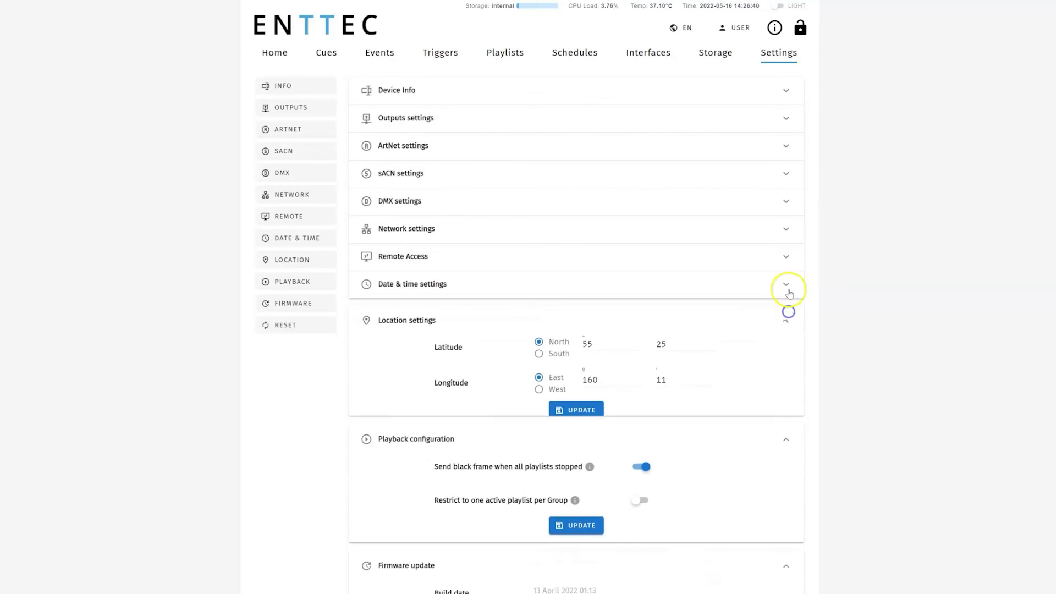
{"action": "left_click", "coordinate": [787, 322]}
{"action": "left_click", "coordinate": [787, 336]}
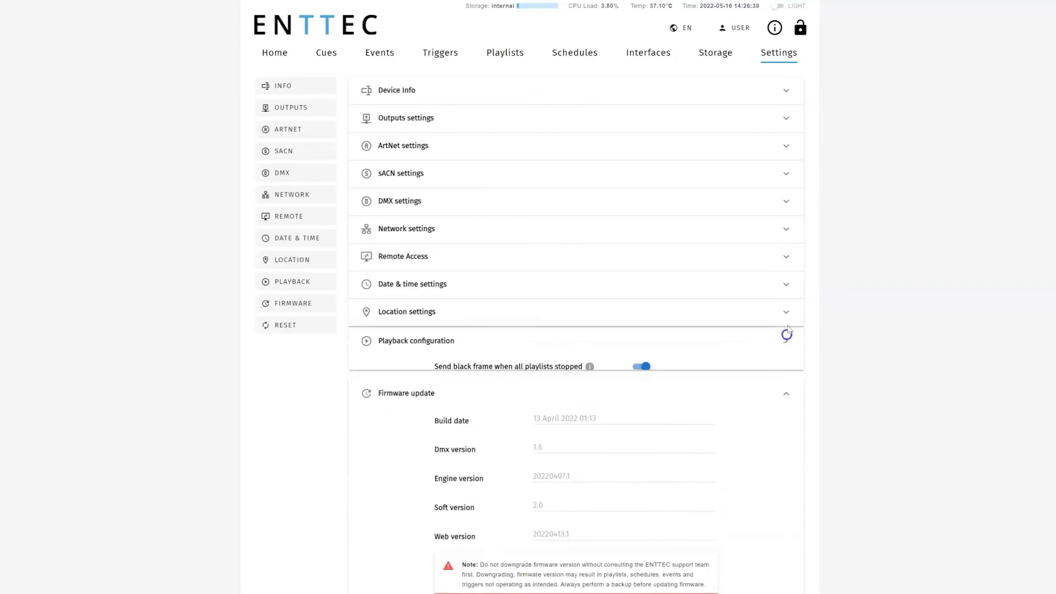
{"action": "left_click", "coordinate": [787, 370]}
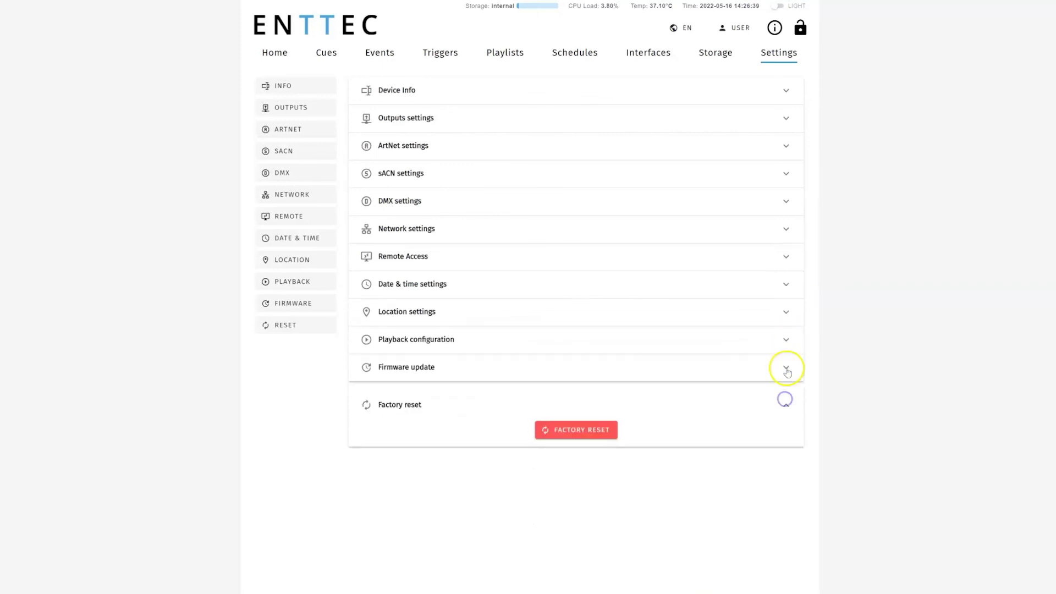